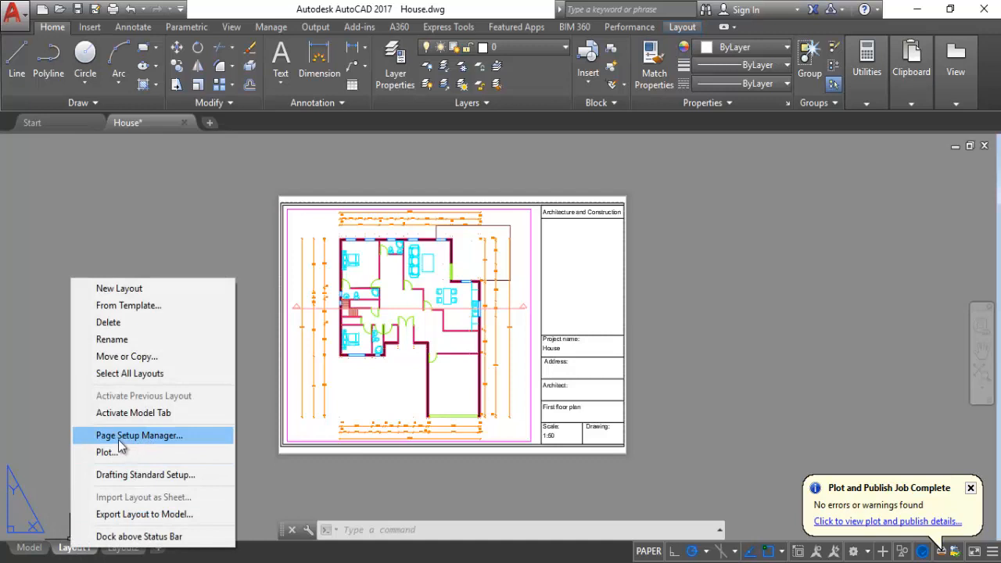
- Modify Layout1's page setup to use the DWG To PDF.pc3 plotter and ISO A1 (841.00 x 594.00 MM) paper
click(153, 440)
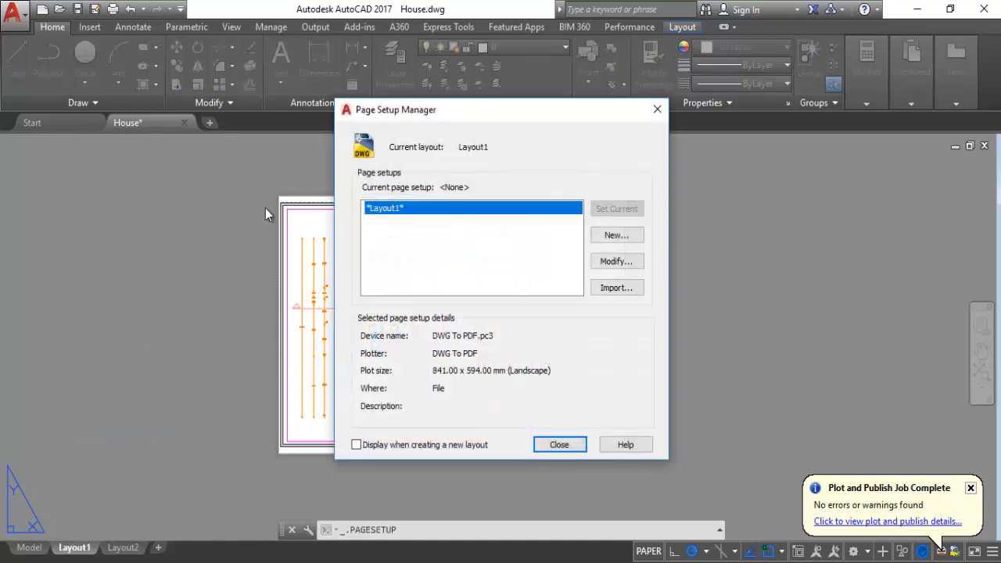
click(615, 261)
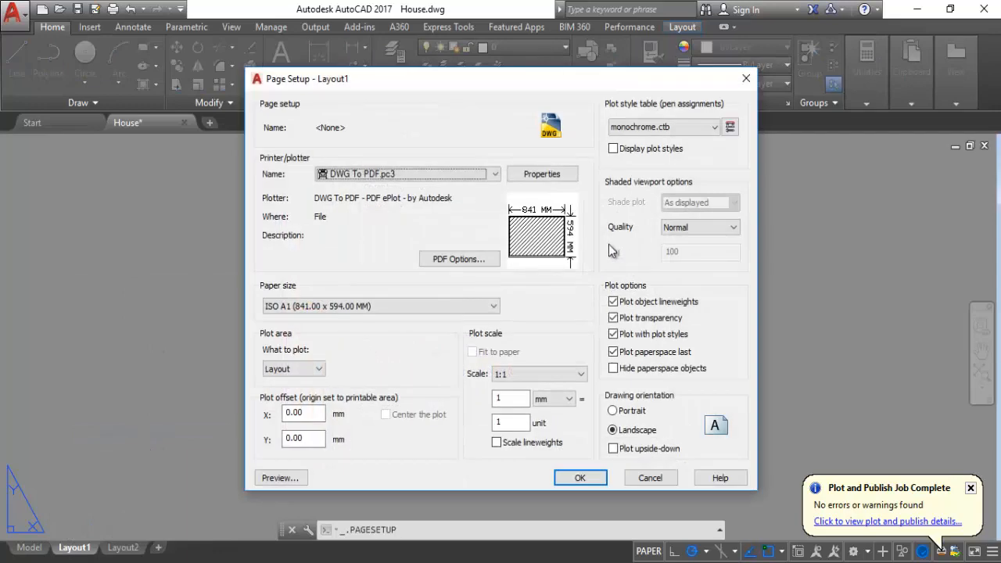
click(420, 175)
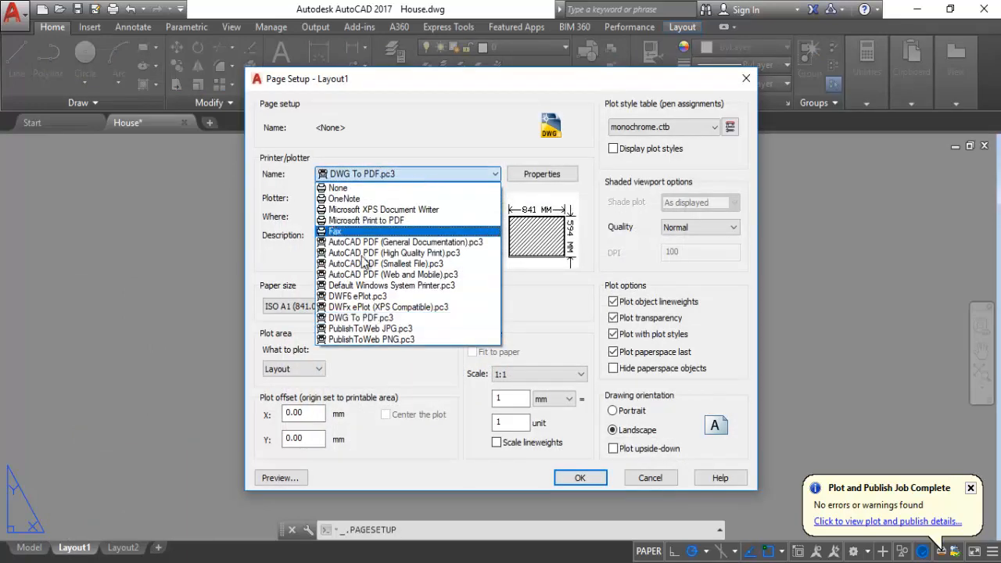
click(374, 318)
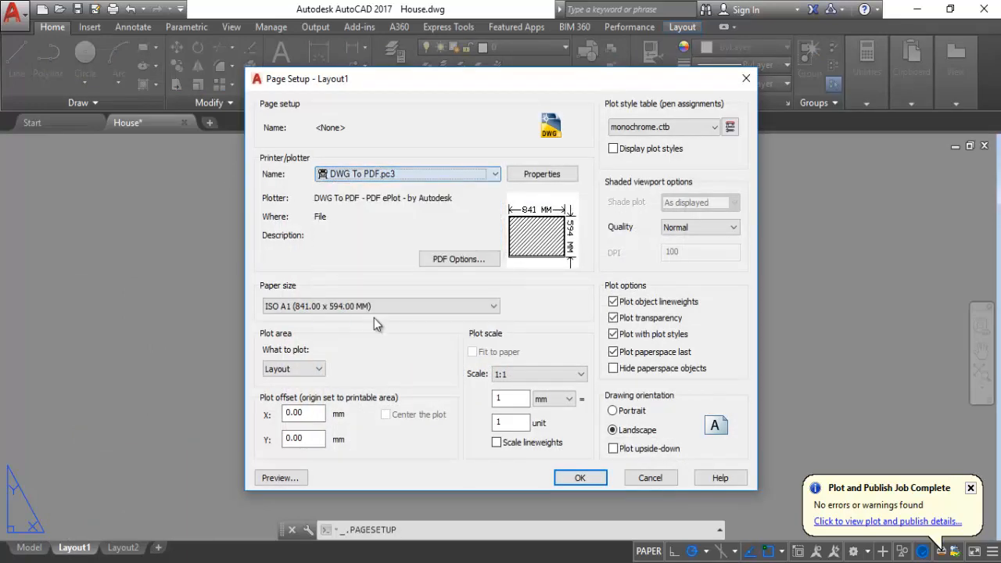
click(371, 305)
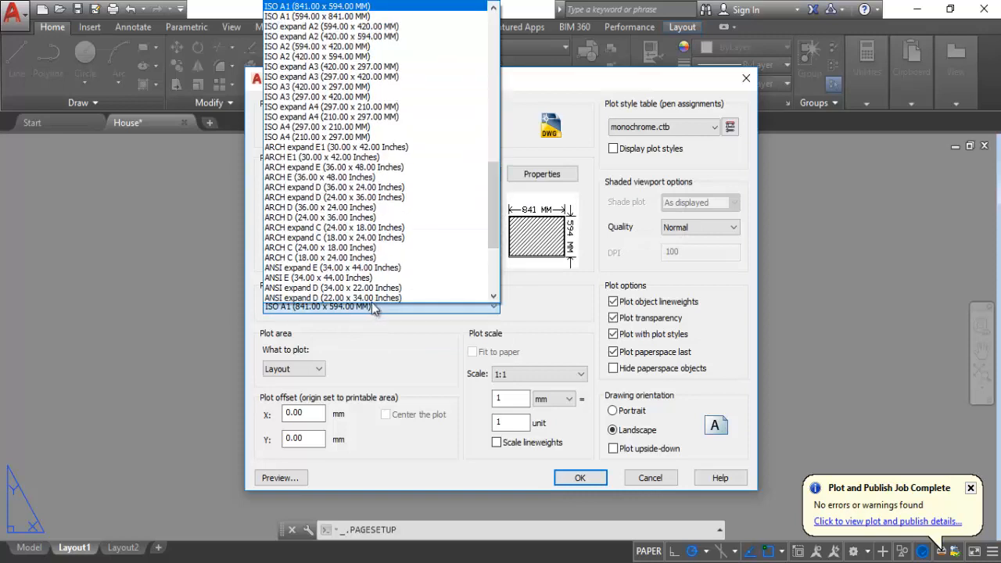
click(328, 7)
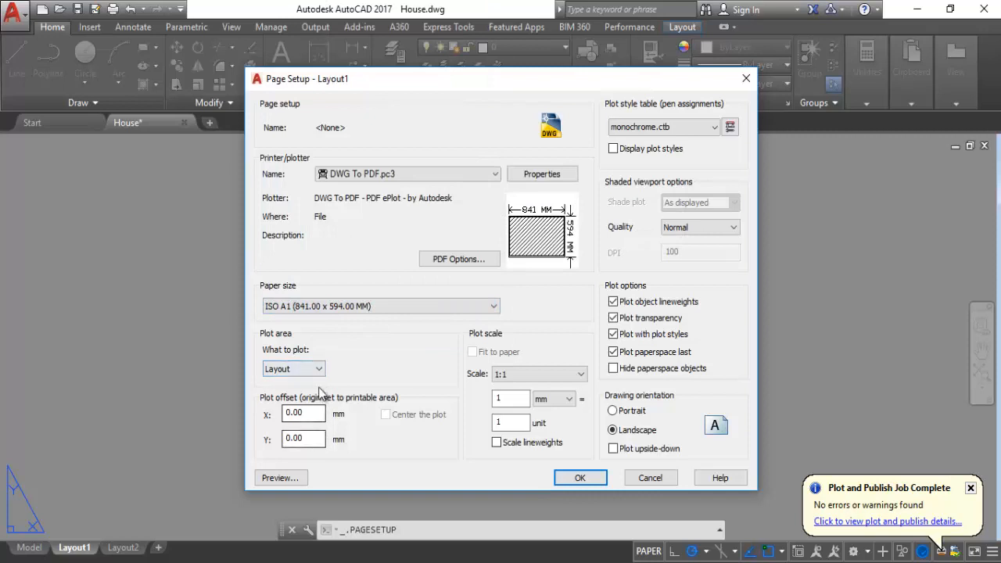
- Set the page setup's plot scale to 1:1 and its plot style table to monochrome.ctb, and apply the setup
click(539, 374)
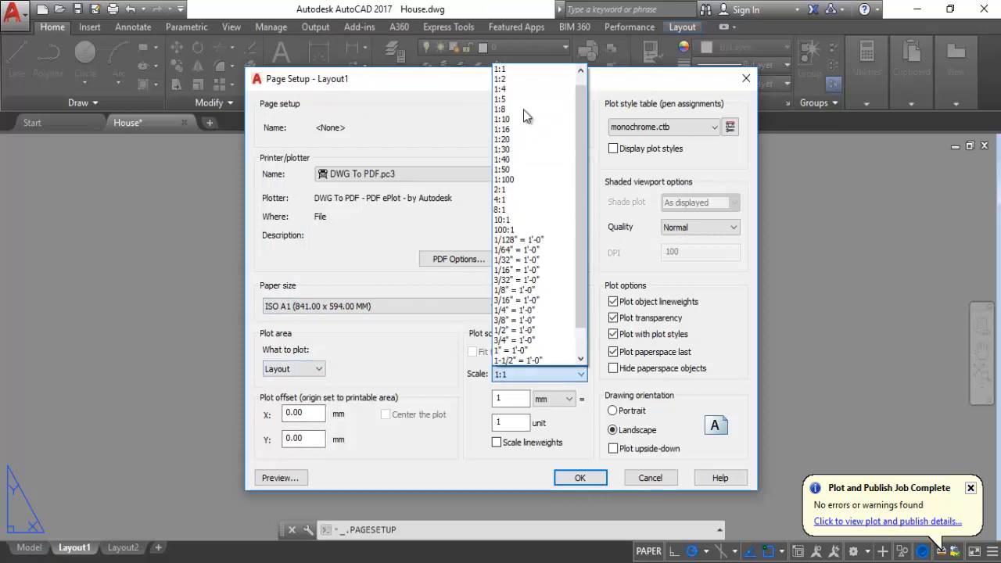
click(519, 69)
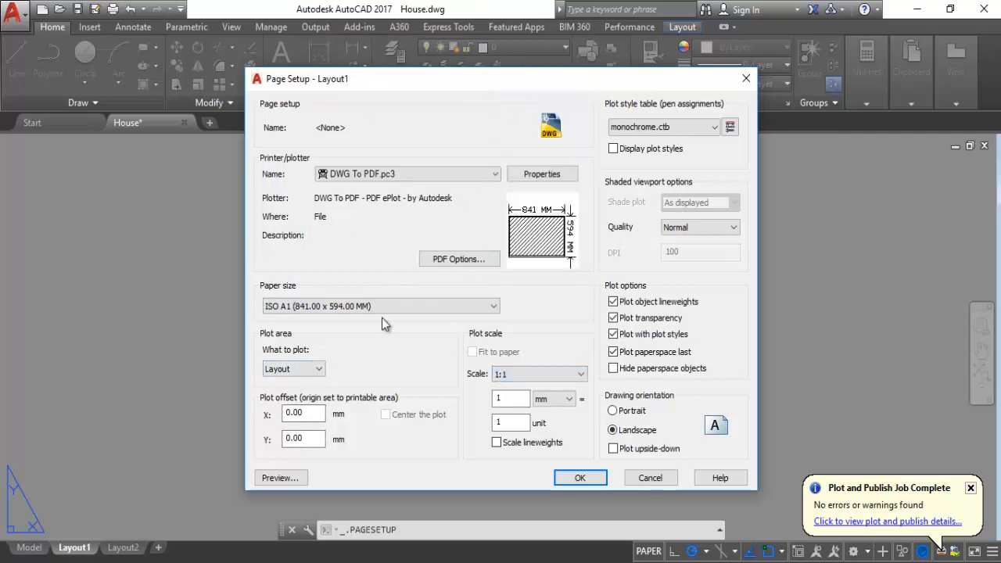
click(666, 128)
click(657, 207)
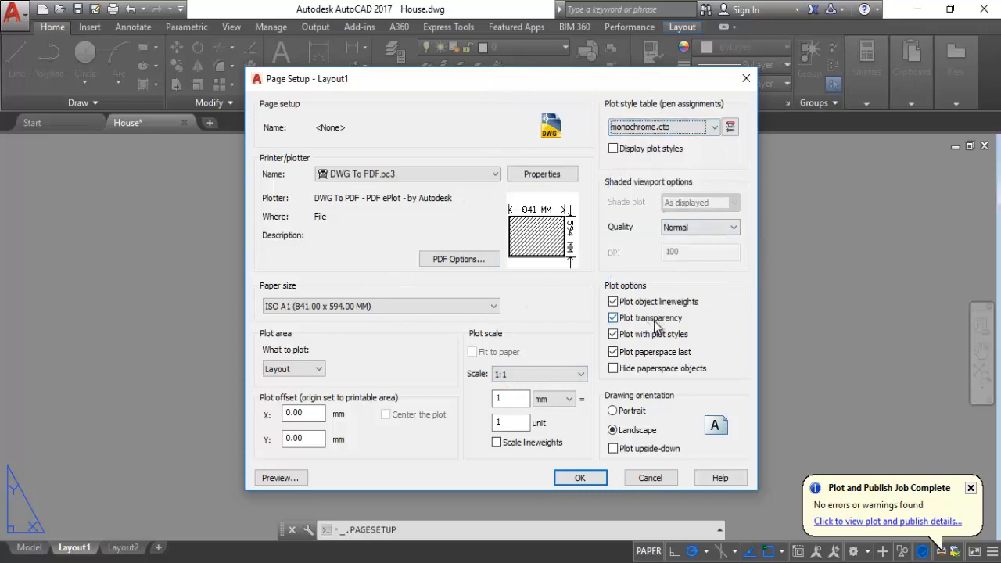
click(570, 476)
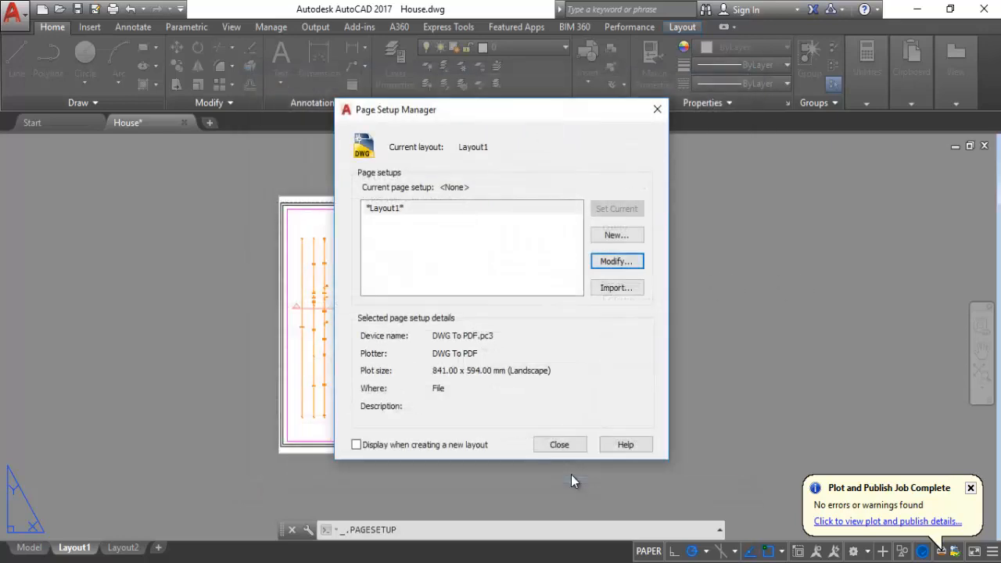
click(560, 444)
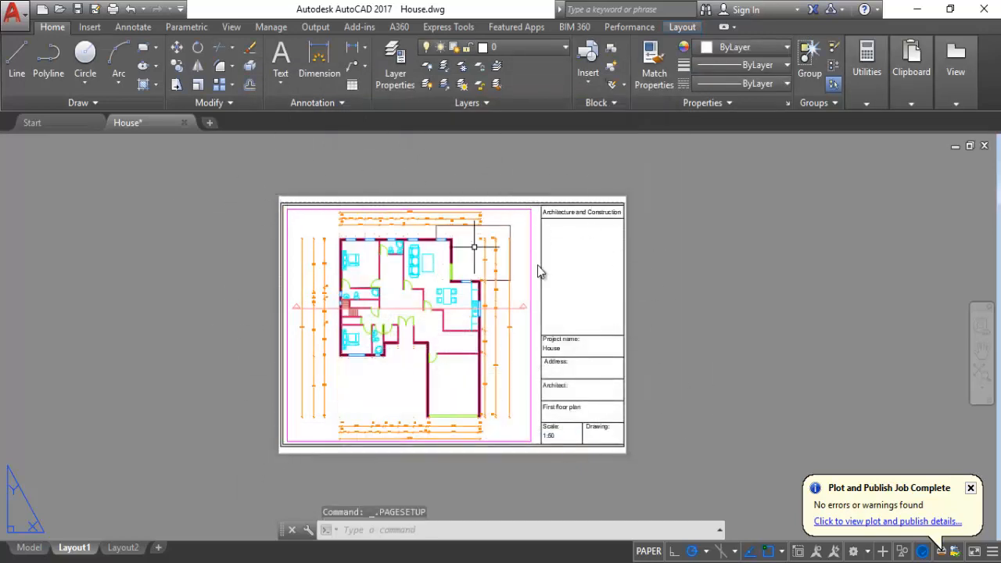
scroll(348, 274, up, 2)
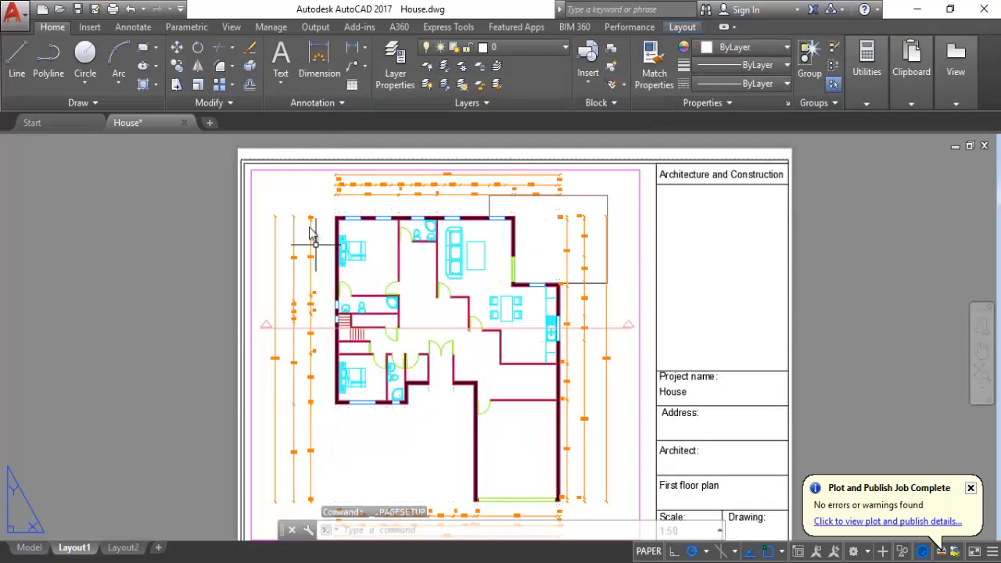
click(294, 181)
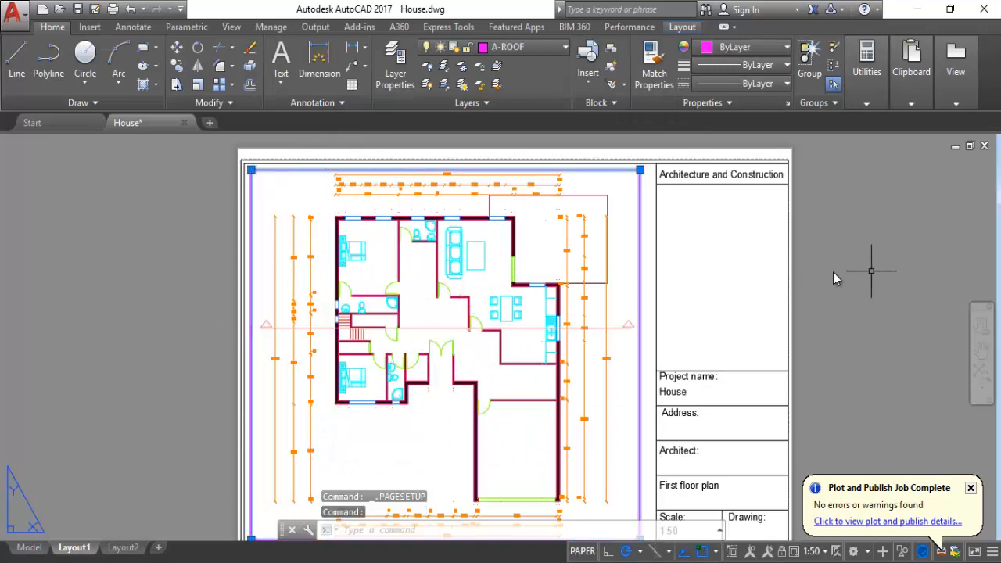
key(Escape)
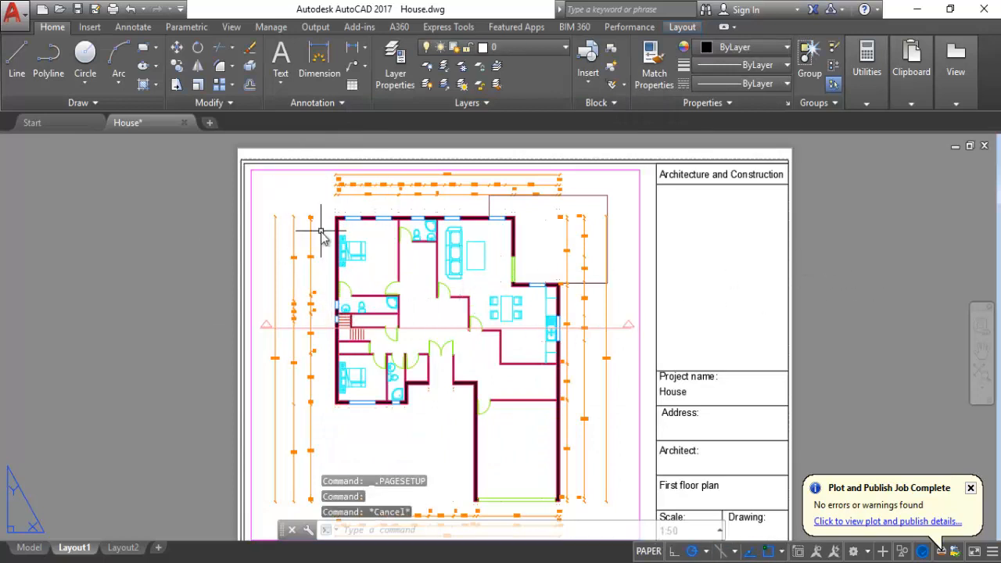
key(Down)
key(Return)
click(329, 215)
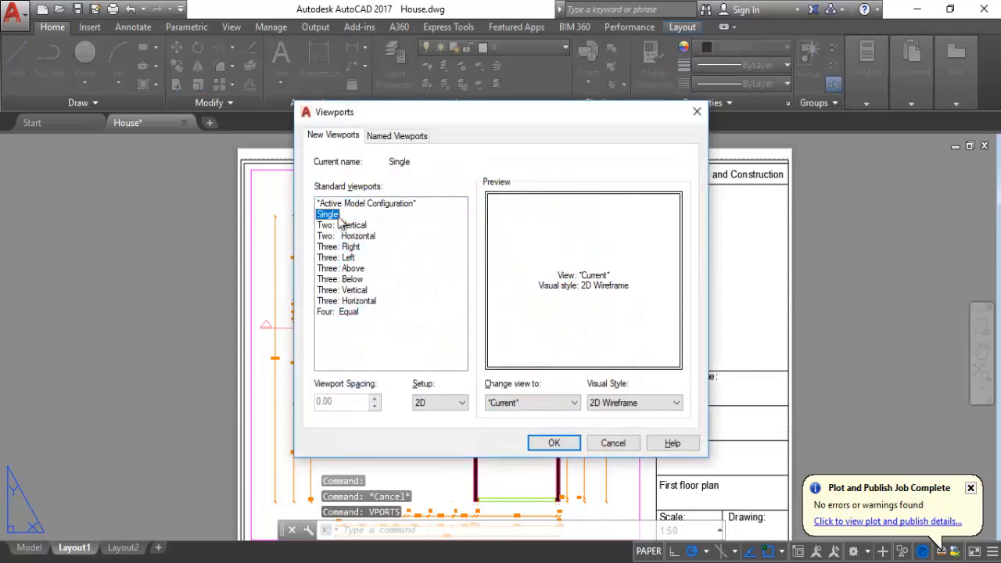
click(554, 443)
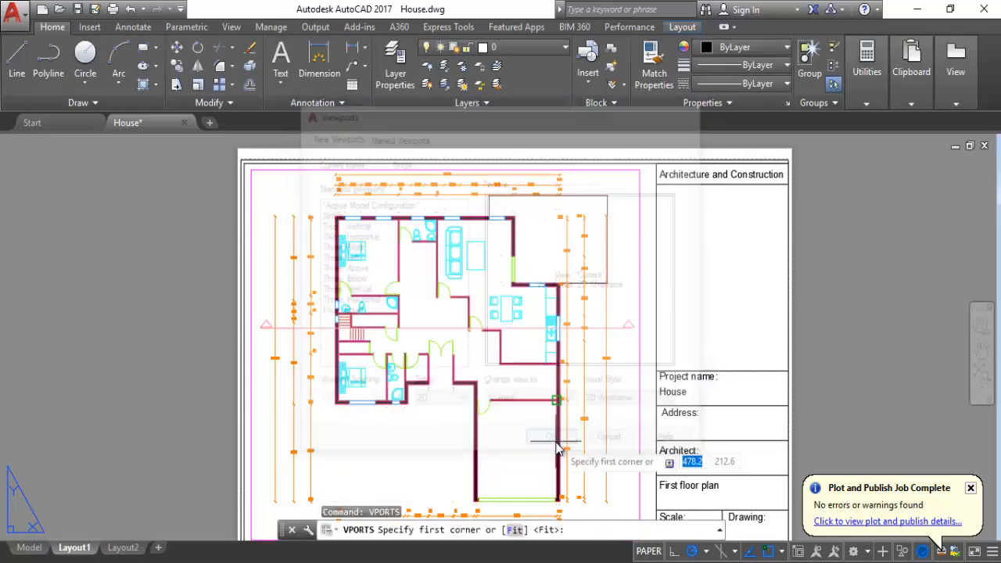
click(250, 169)
scroll(266, 176, down, 2)
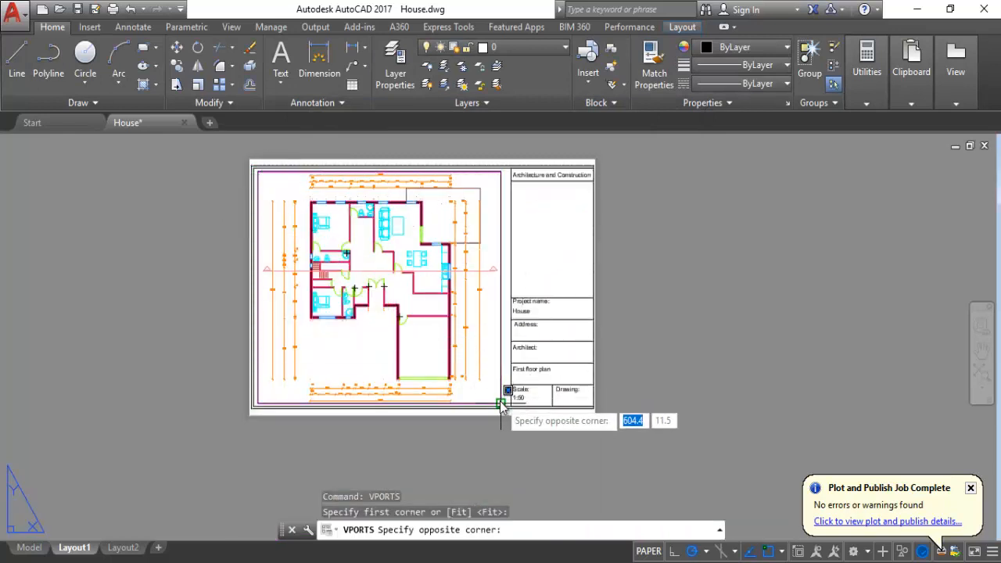
key(Escape)
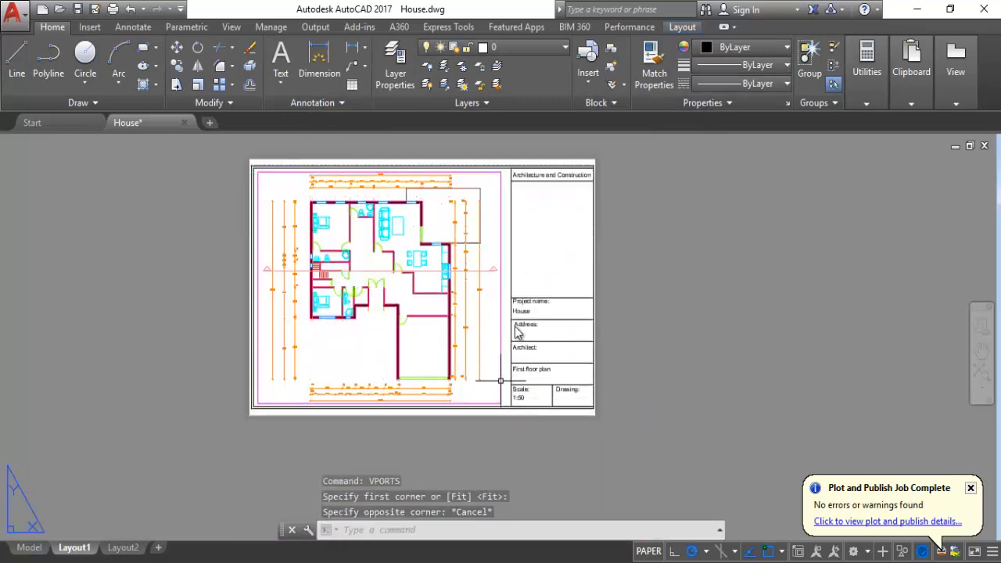
- Activate the floor plan viewport, check which viewport scale is selected, and return to paper space
double_click(283, 196)
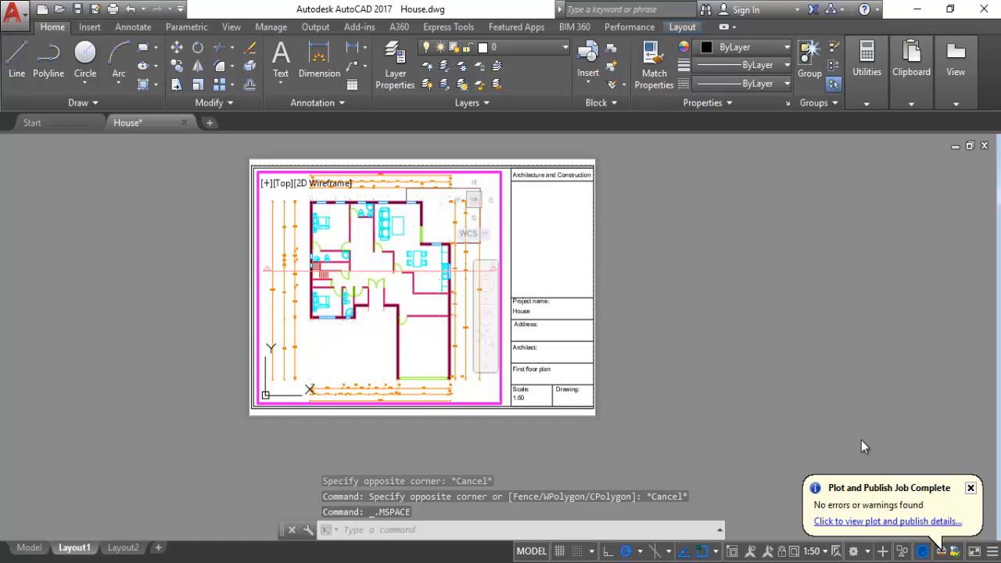
click(815, 552)
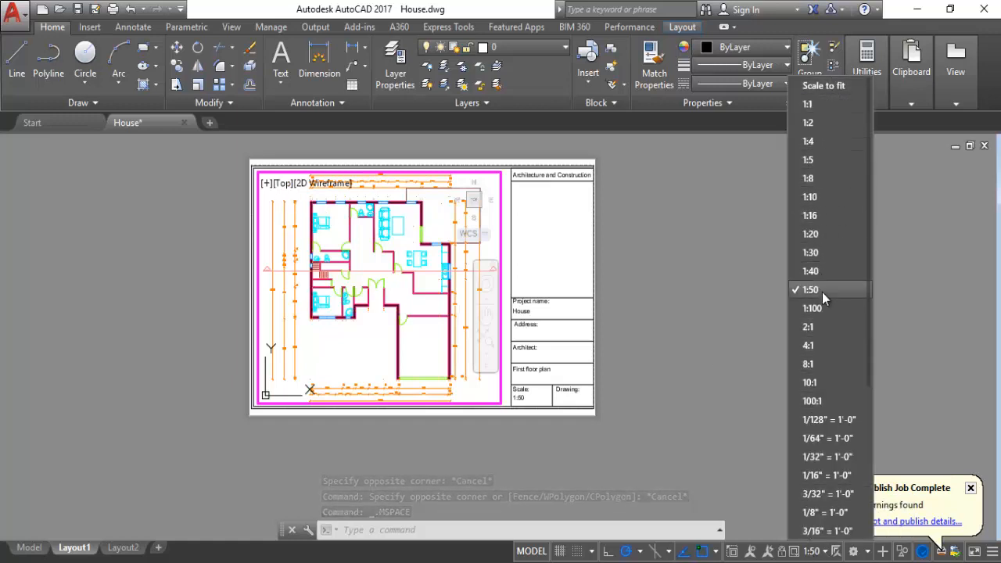
click(708, 294)
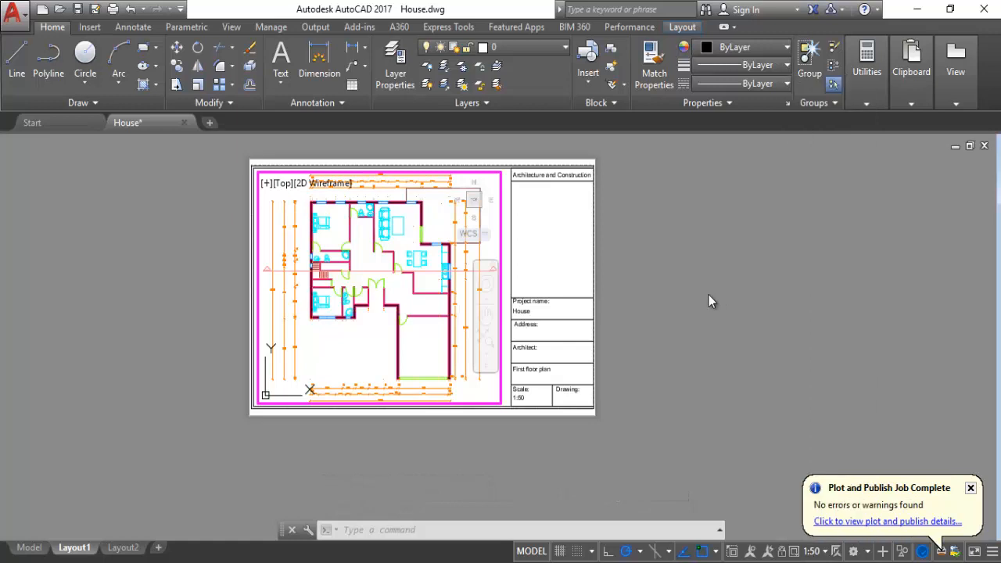
double_click(709, 294)
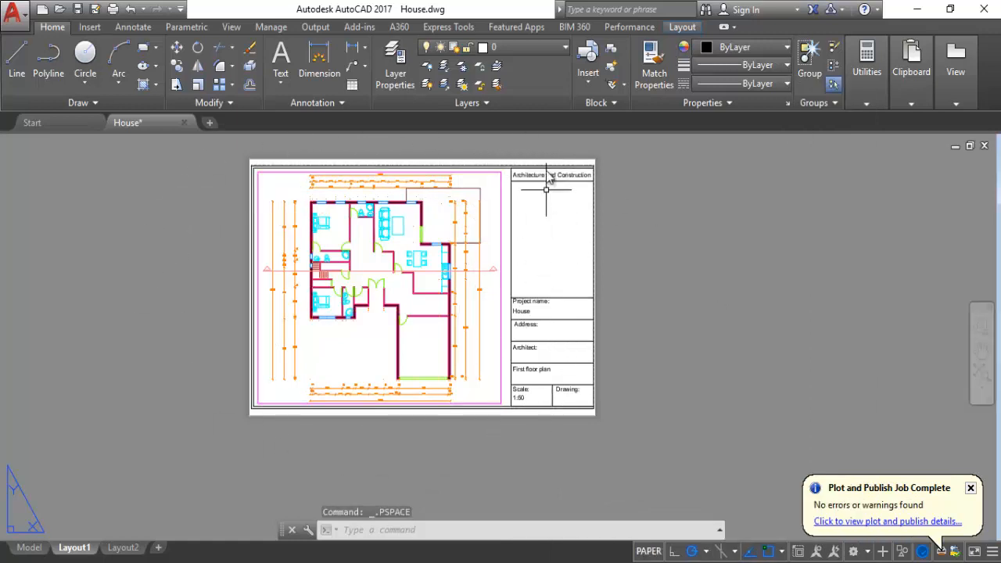
- Examine the sheet's title block, including the project name, drawing title and scale fields, and the floor plan beside it
scroll(587, 159, up, 2)
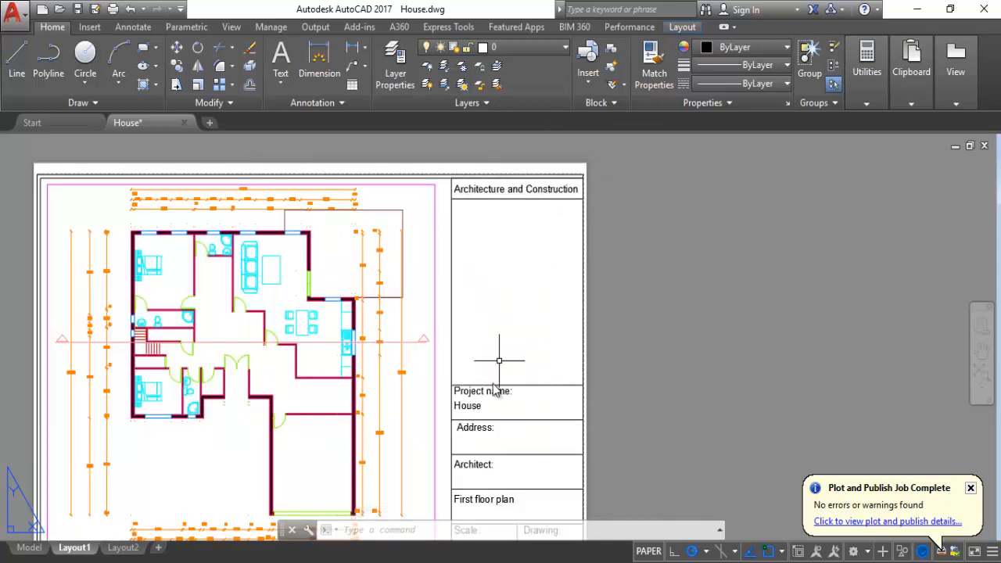
scroll(504, 415, down, 2)
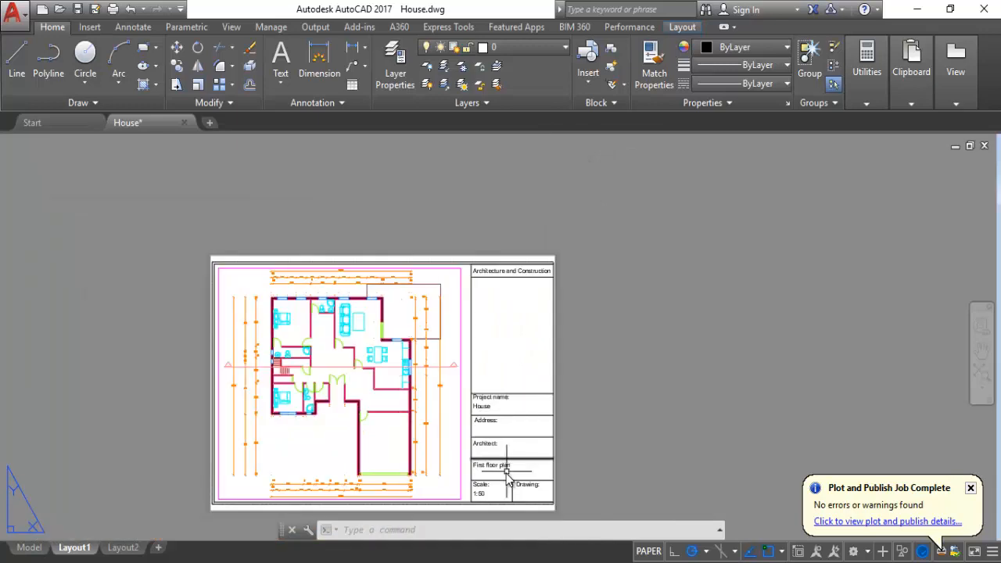
scroll(502, 483, up, 4)
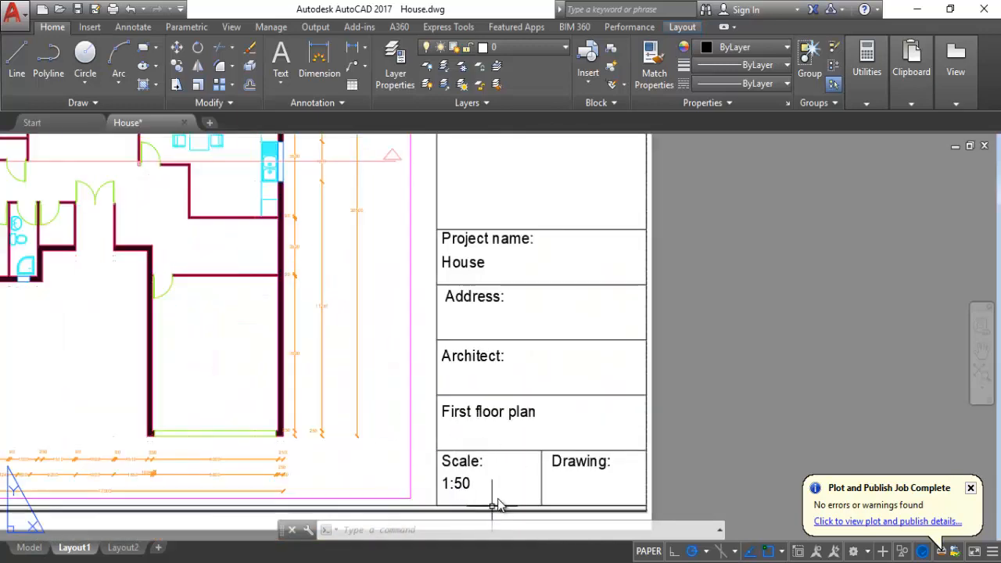
scroll(568, 409, down, 2)
scroll(567, 405, down, 2)
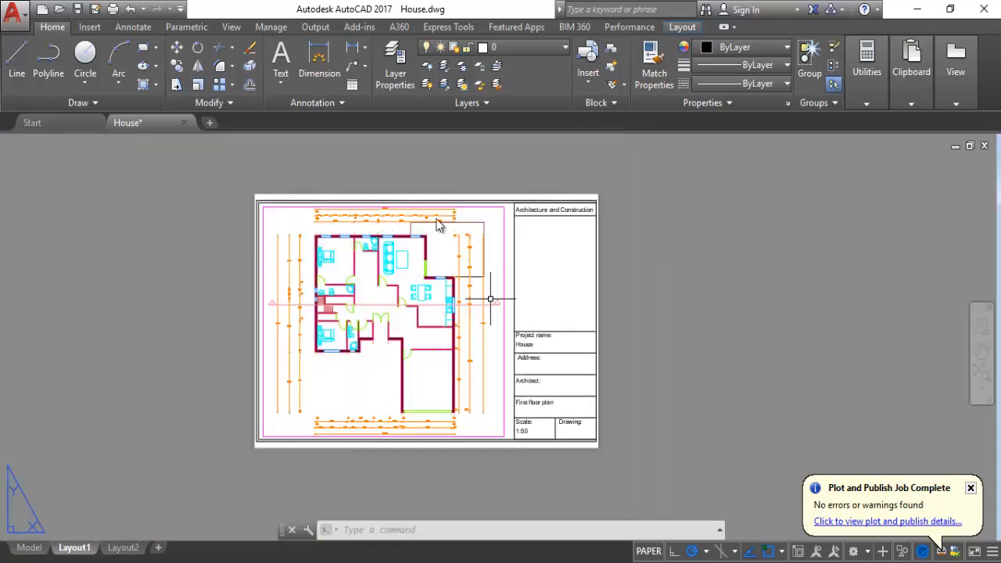
scroll(501, 247, up, 2)
scroll(473, 222, down, 2)
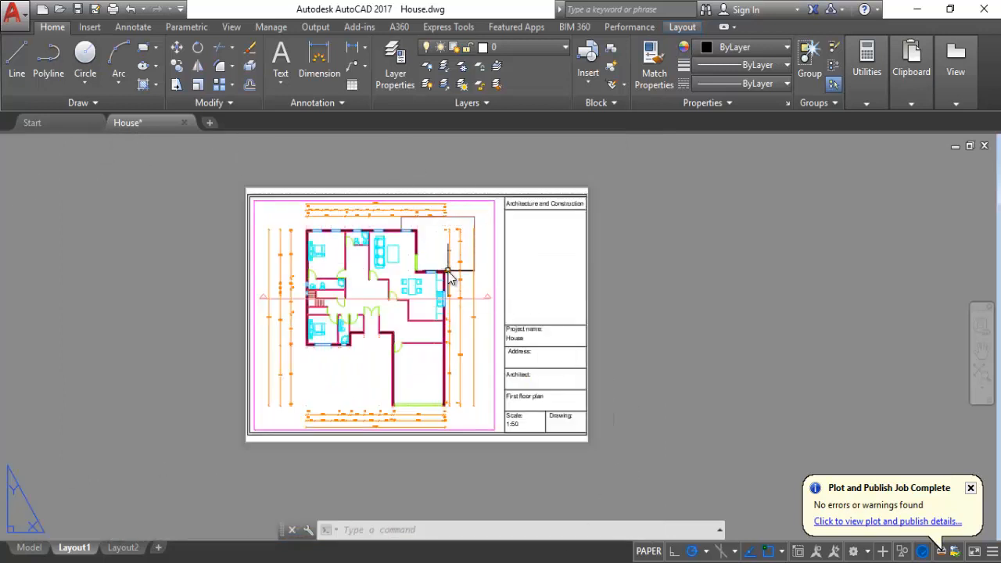
- Preview the Layout1 plot with the current page settings and start plotting it to PDF
key(Return)
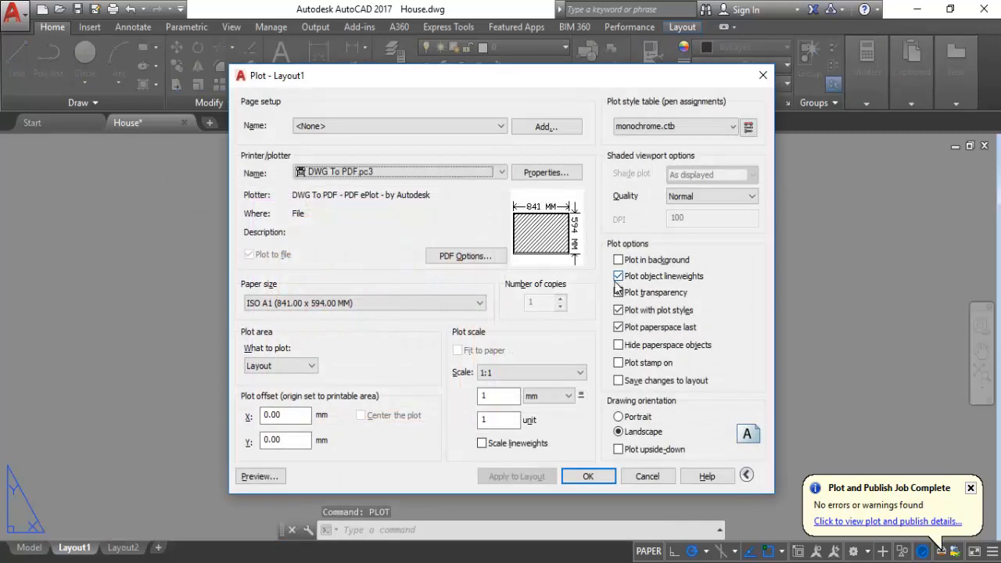
click(249, 475)
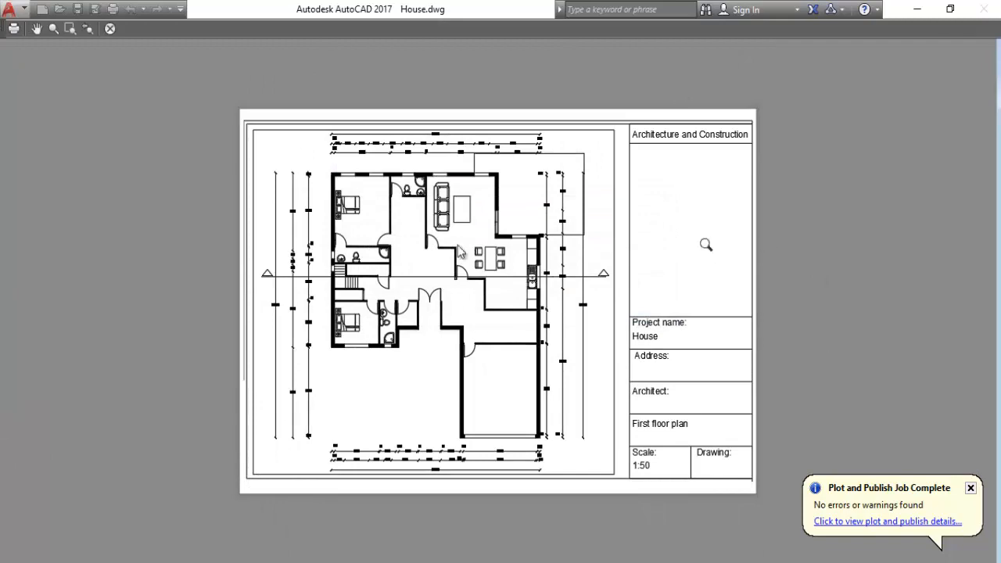
click(13, 29)
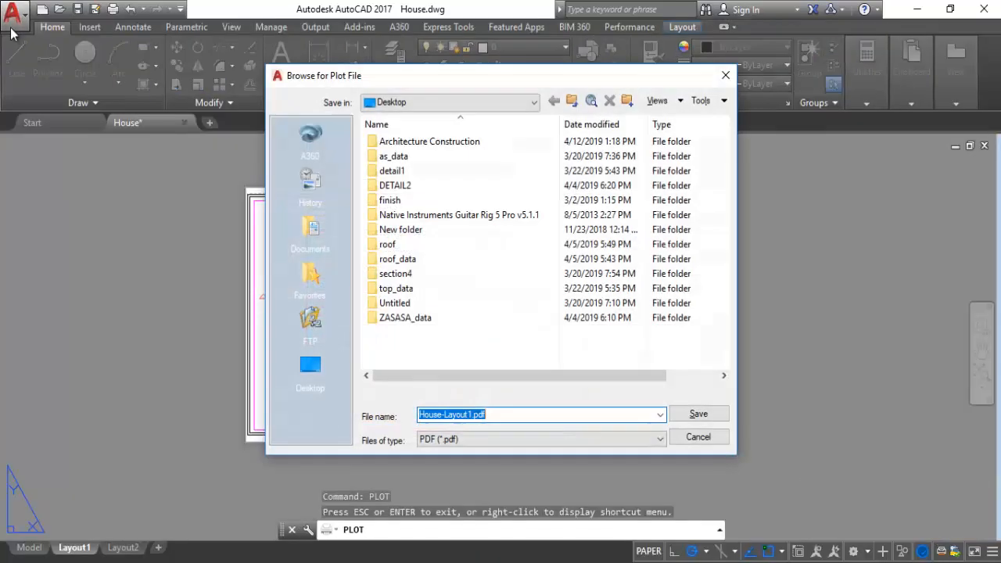
- Save the plotted PDF to the Desktop under the file name House floor plan 1
click(311, 367)
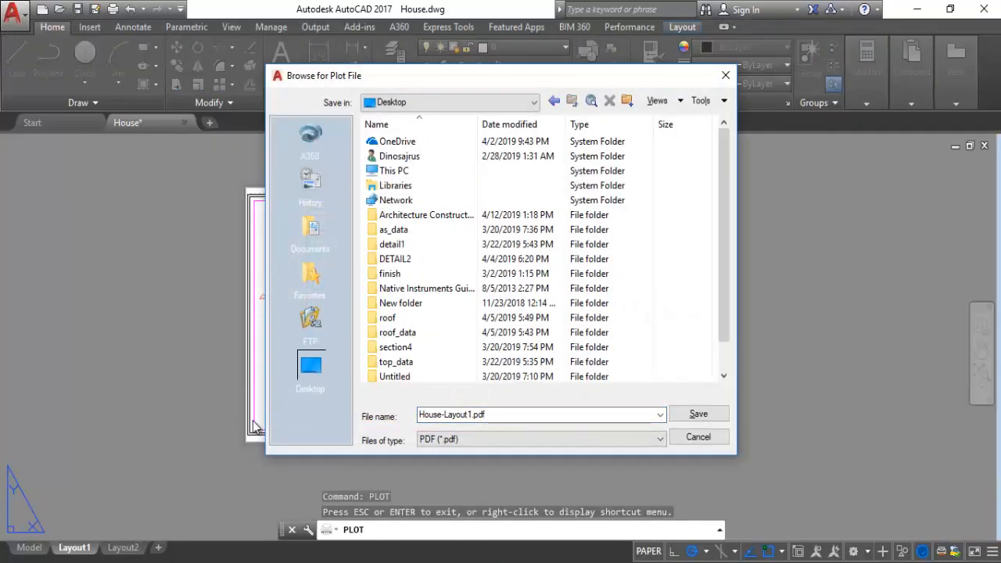
click(491, 415)
click(499, 414)
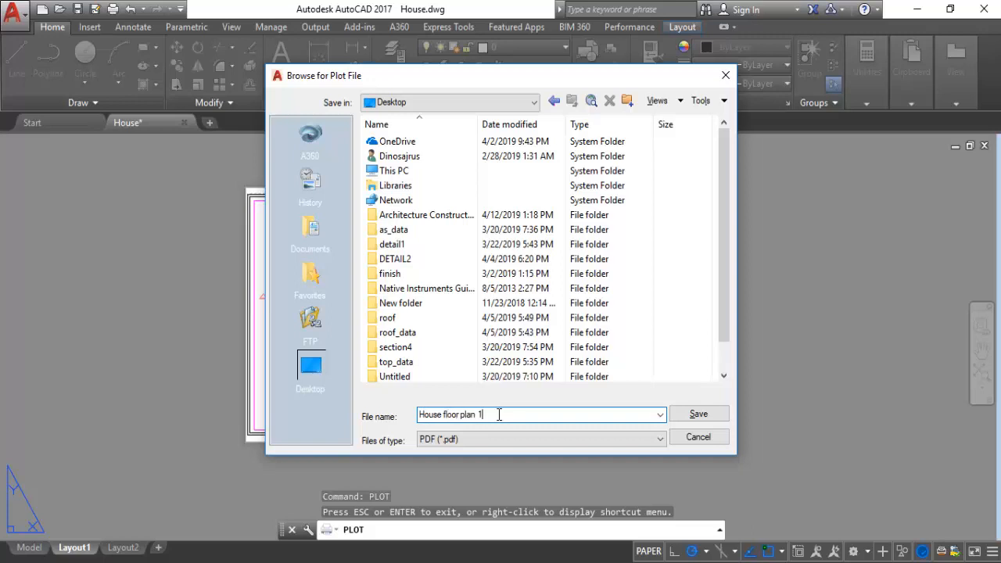
click(700, 414)
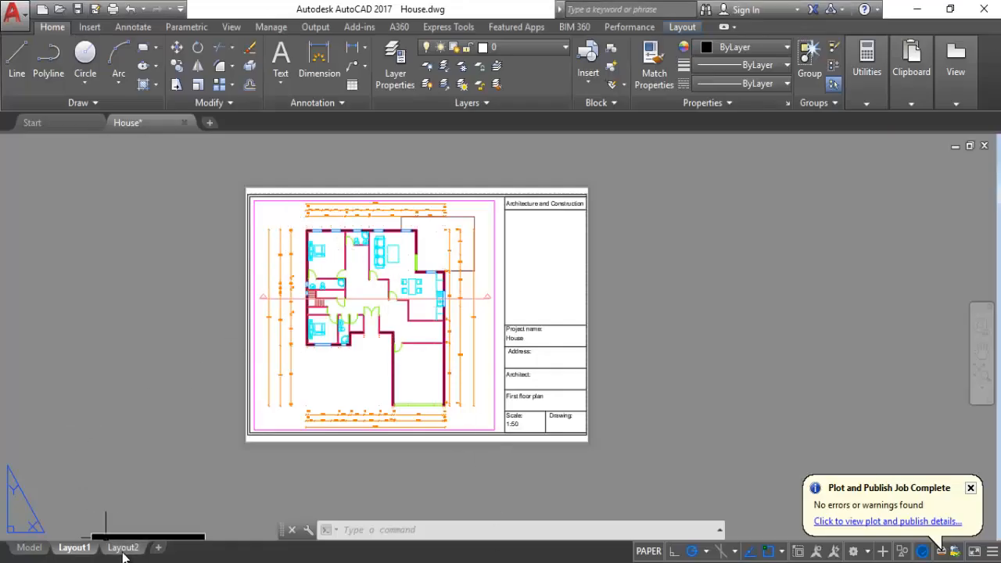
- Add three new layouts to the drawing after Layout2
click(158, 548)
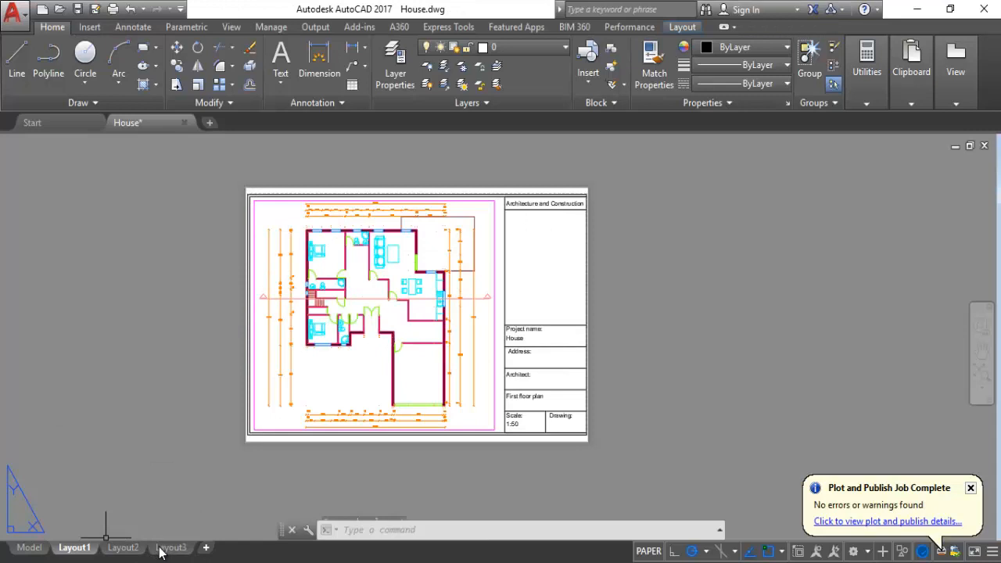
click(206, 548)
click(253, 547)
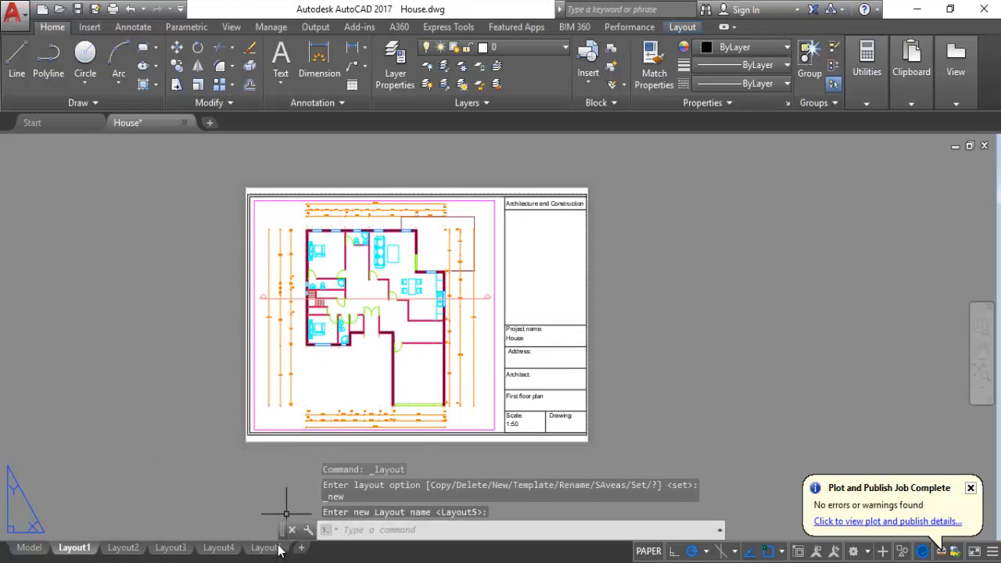
- Bring the rectangular floor plan into the Layout1 viewport, set the viewport scale to 1:50 and return to paper space
click(275, 227)
double_click(278, 234)
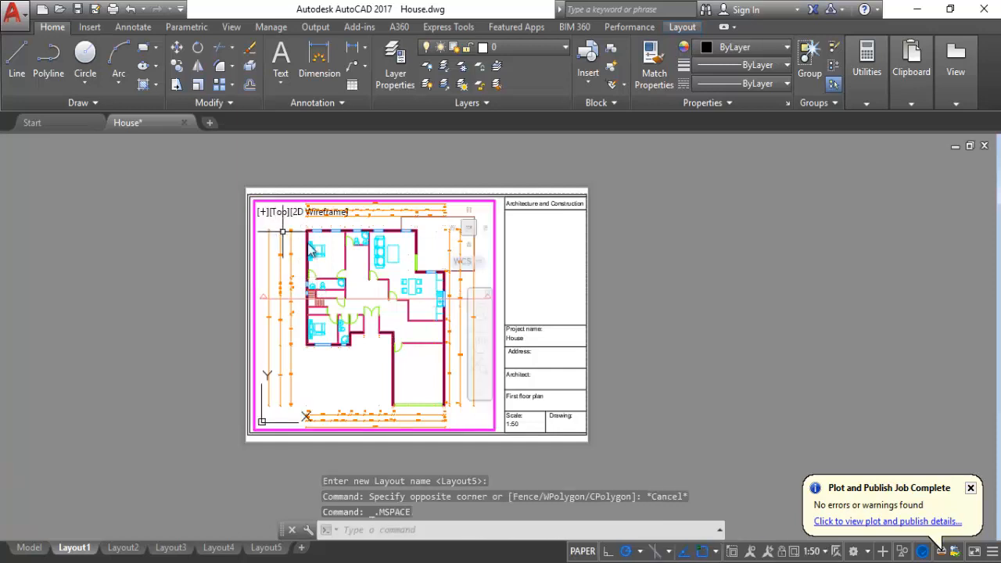
middle_drag(438, 290, 325, 293)
scroll(407, 289, up, 1)
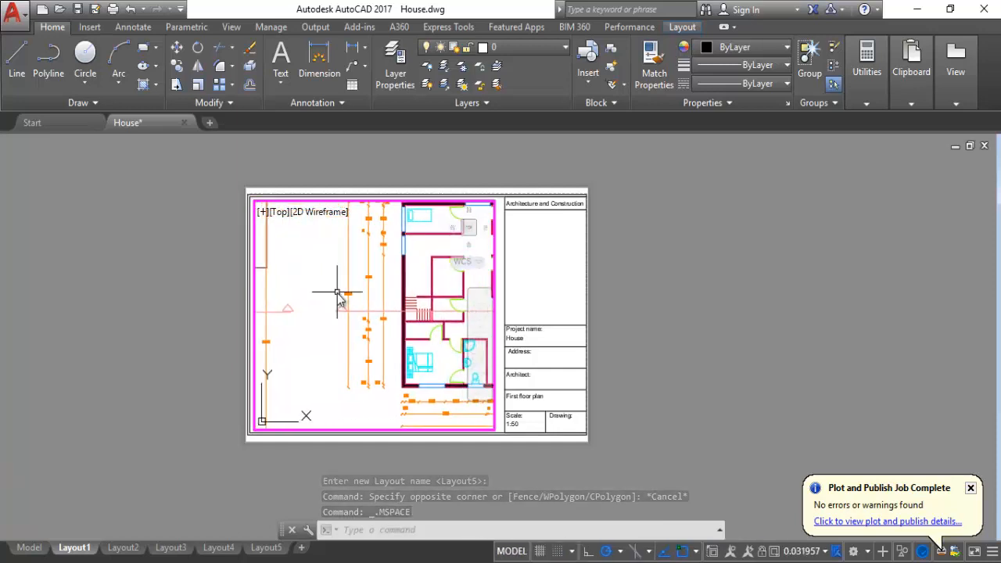
scroll(371, 311, down, 1)
mouse_move(421, 304)
middle_down()
mouse_move(357, 305)
mouse_move(380, 286)
middle_up()
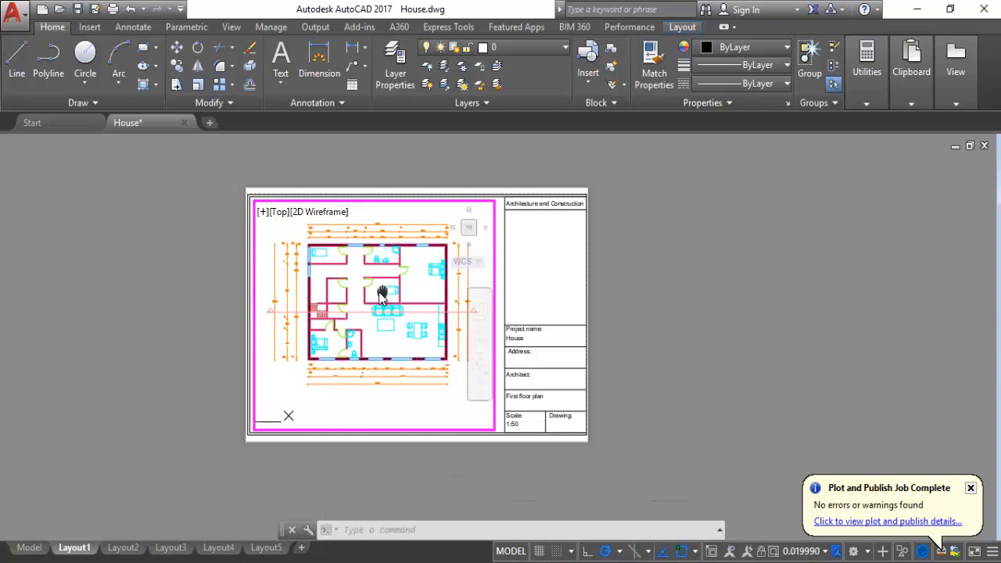
click(808, 552)
click(803, 289)
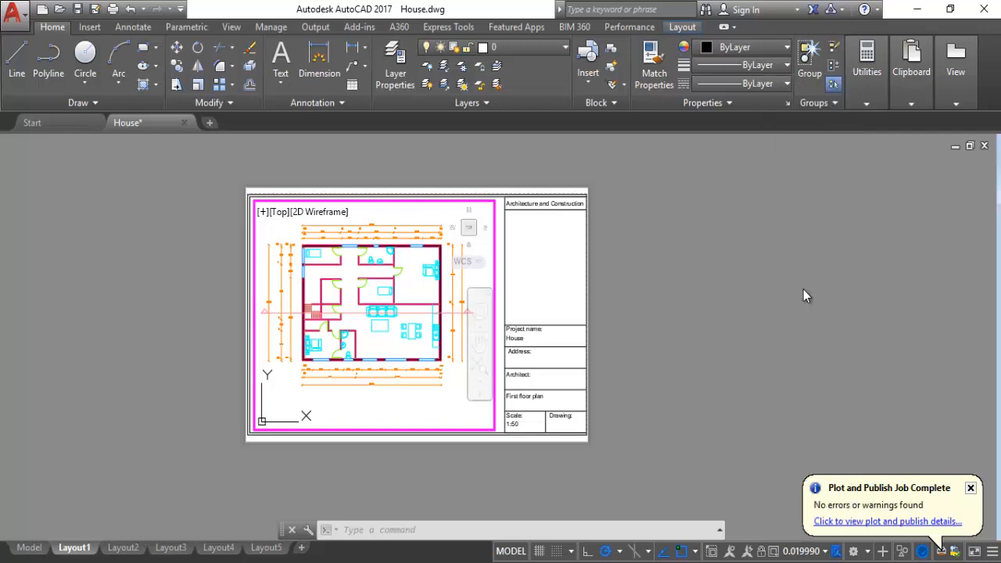
double_click(731, 266)
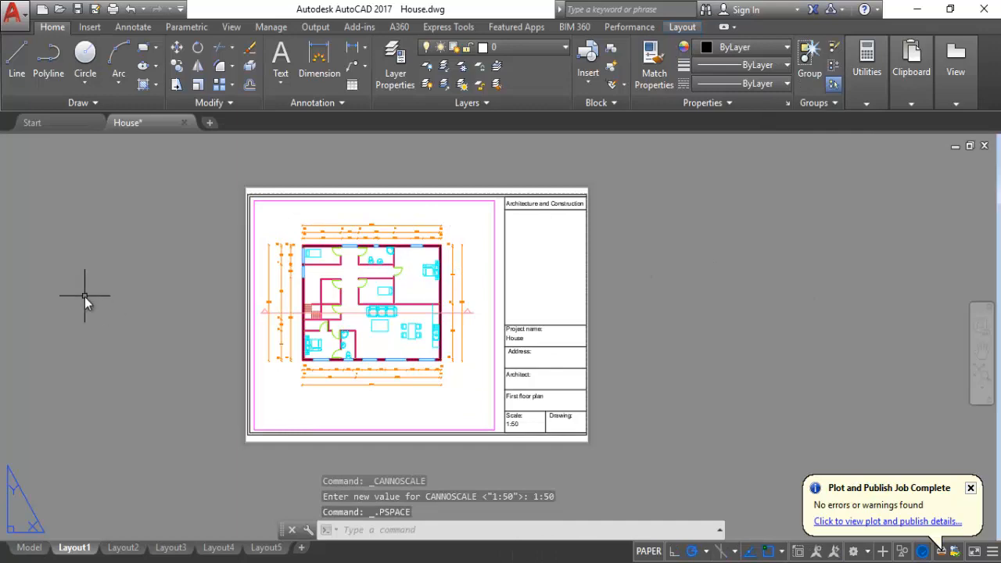
- Preview the rectangular floor plan's Layout1 plot with the existing plot settings and start plotting it to PDF
text(plot)
key(Return)
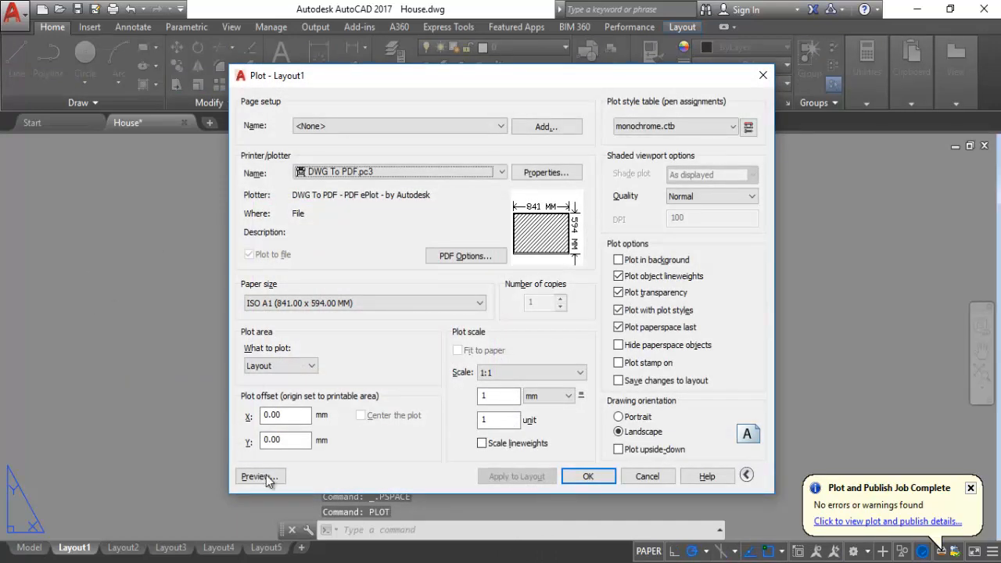
click(262, 476)
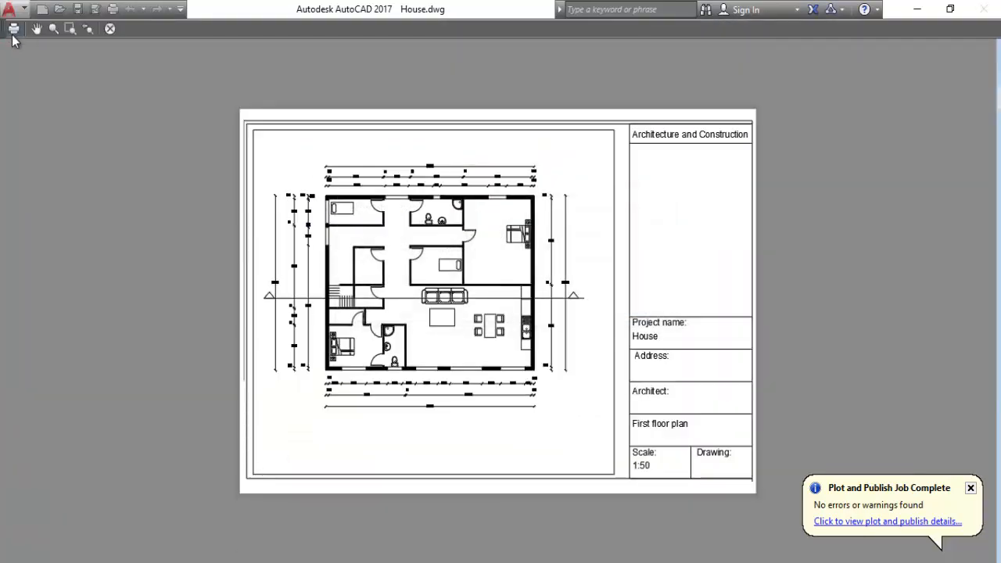
click(14, 29)
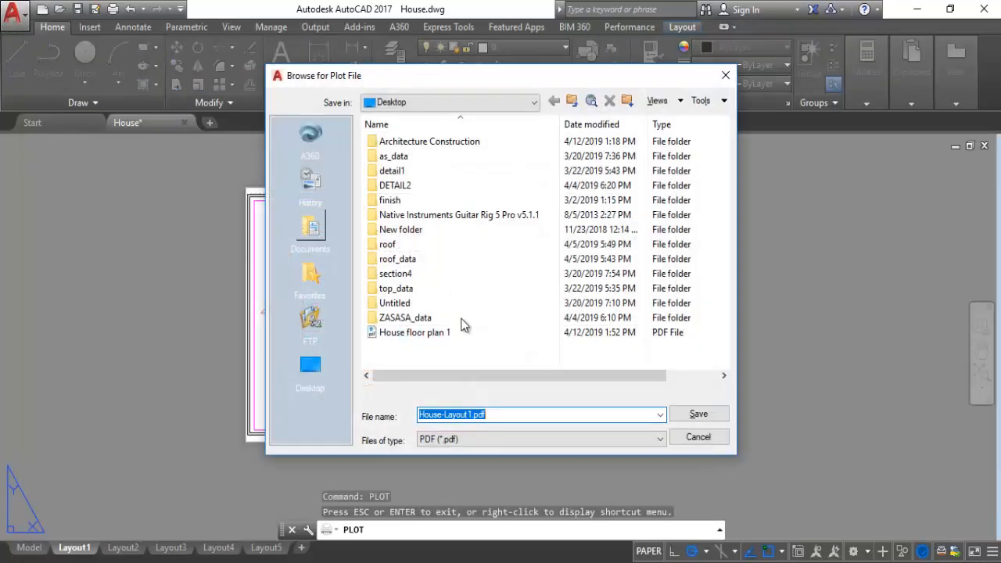
- Save the plotted PDF to the Desktop under the file name House floor plan 2
click(495, 414)
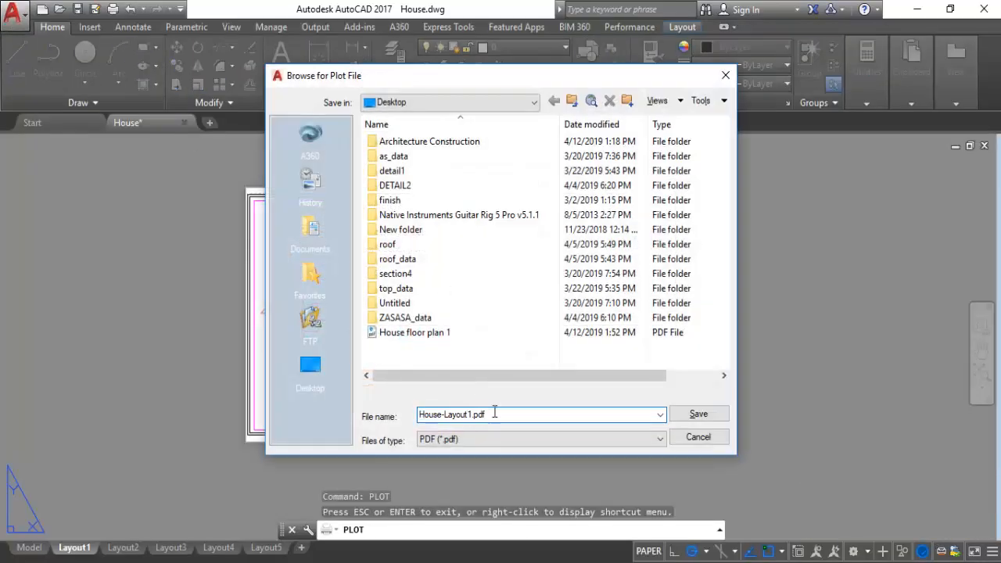
text(House floor plan)
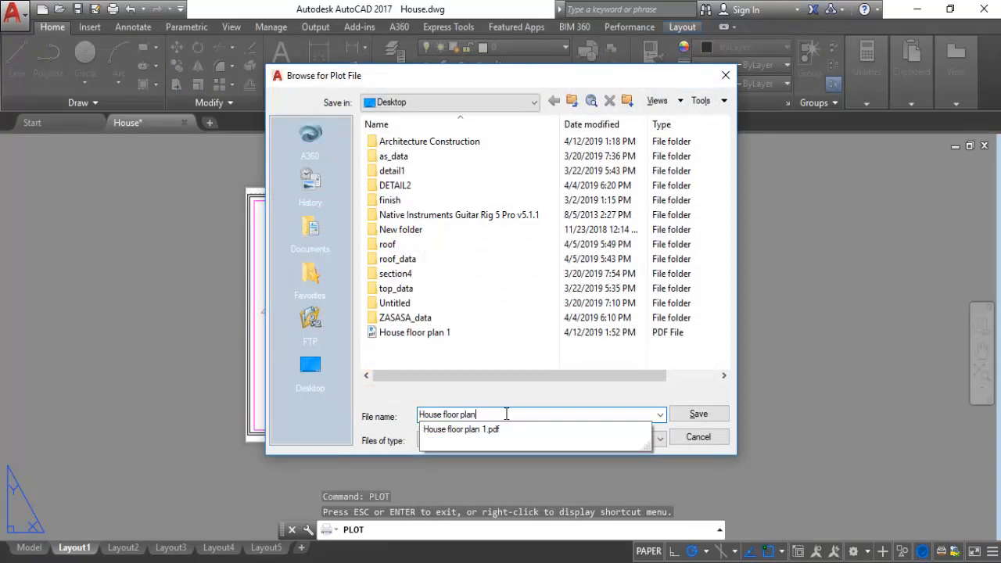
text( 2)
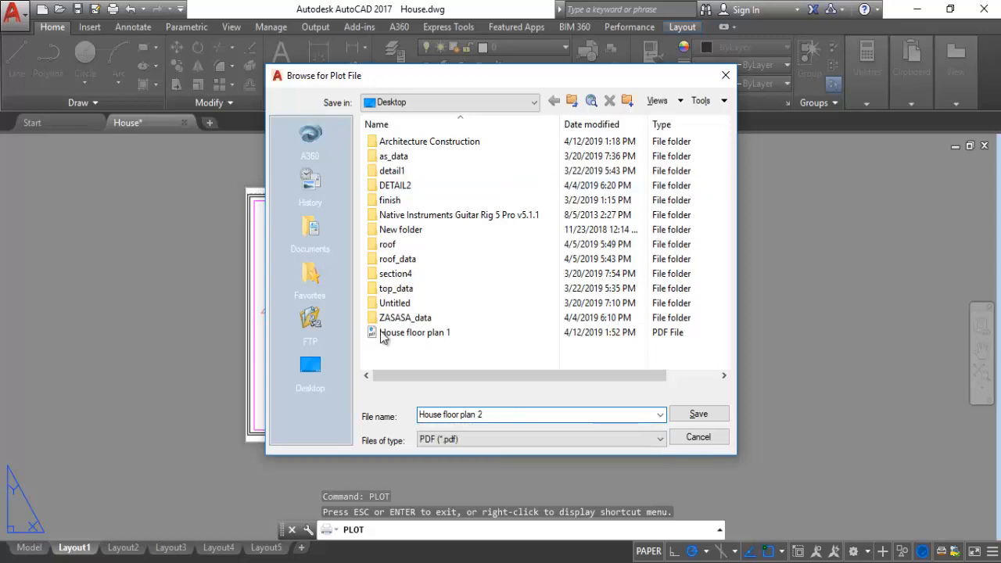
click(325, 374)
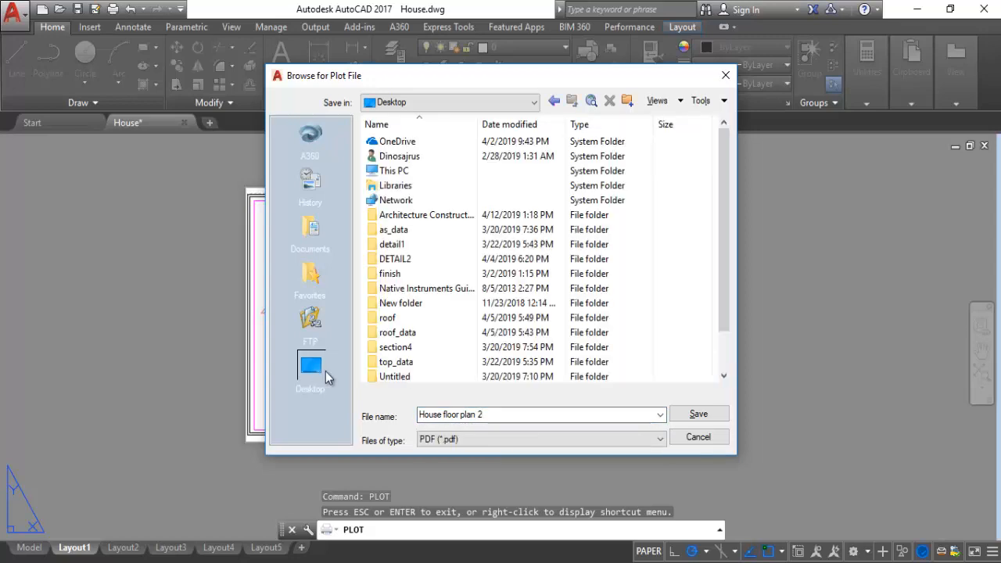
click(697, 414)
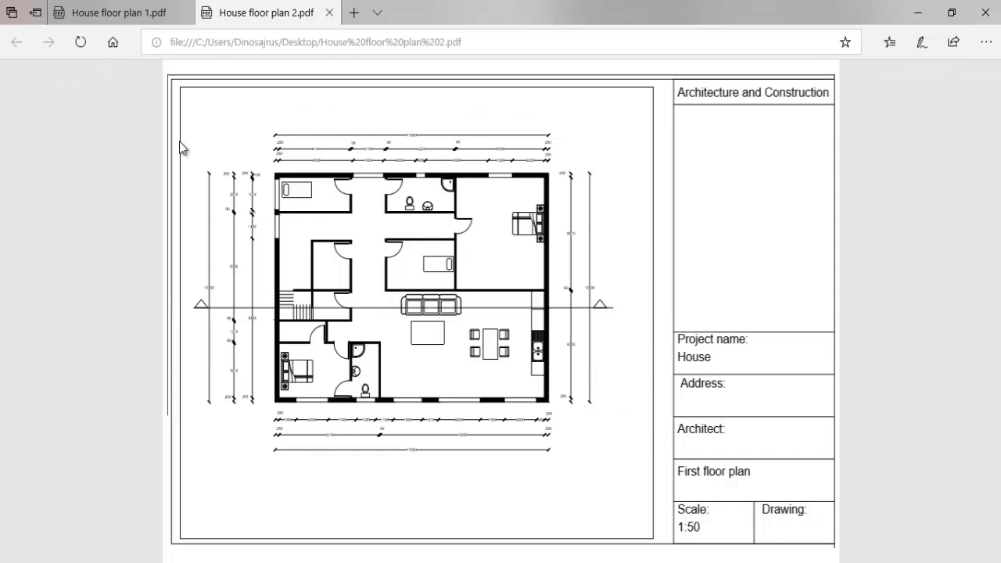
- Switch back to AutoCAD and bring the site plan with the trees and paved path into the Layout1 viewport
key(alt+Tab)
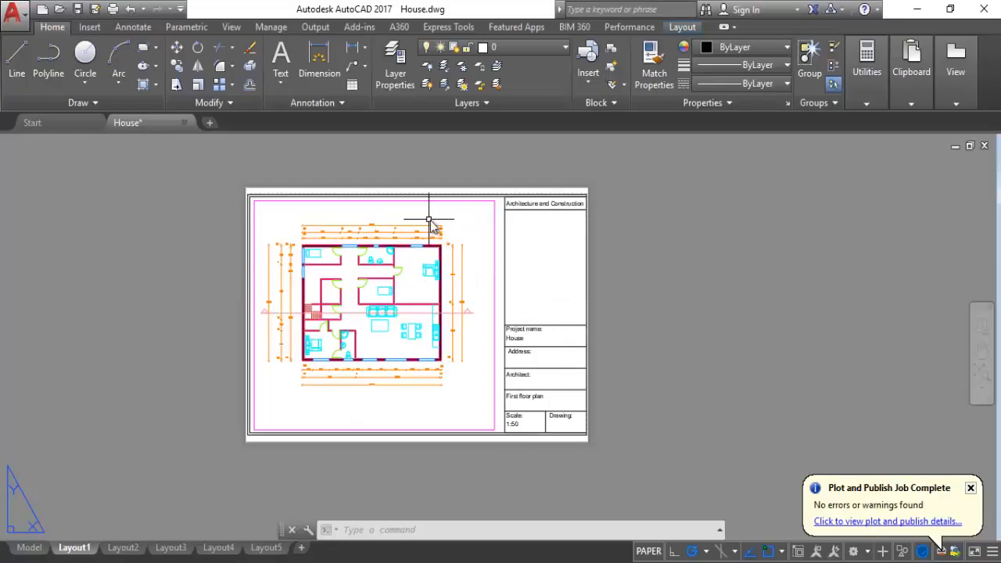
double_click(458, 219)
scroll(393, 358, down, 6)
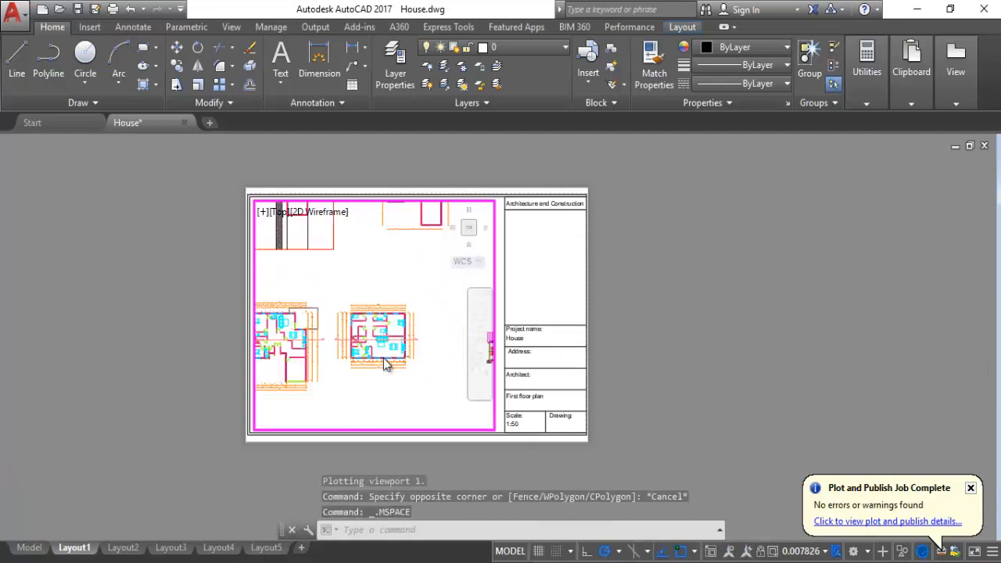
scroll(319, 305, up, 2)
scroll(319, 305, up, 2)
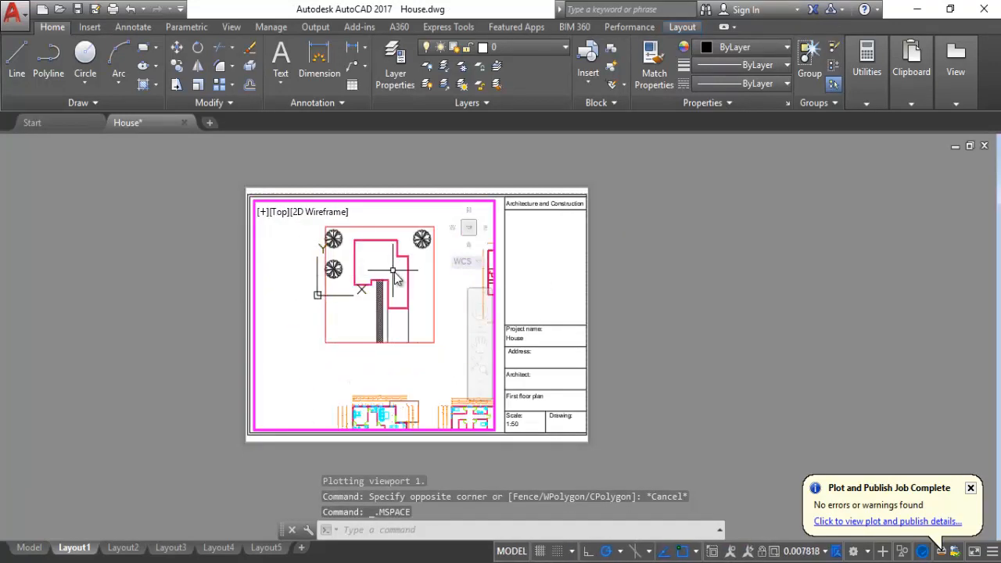
scroll(319, 305, up, 2)
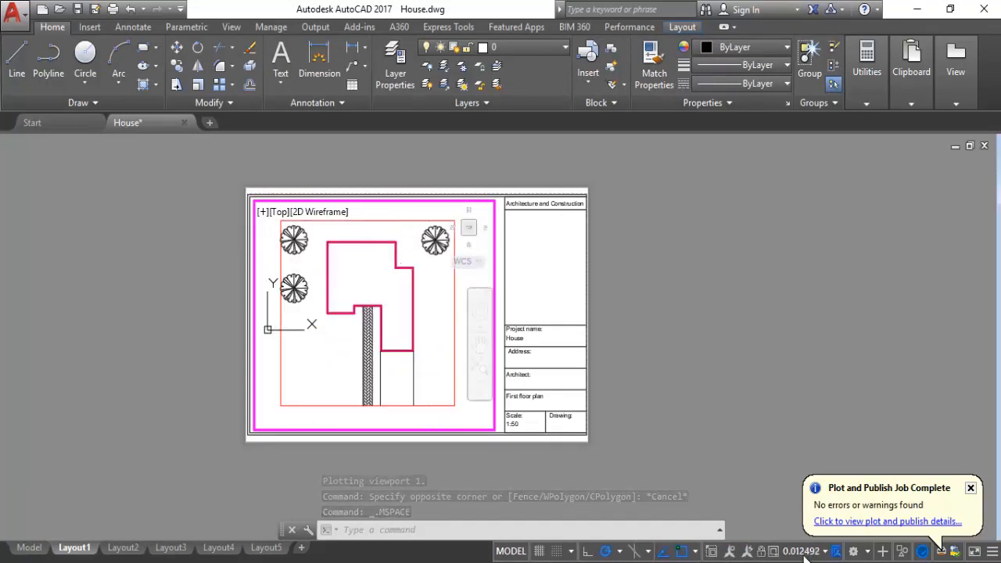
- Set the site plan viewport's scale to 1:100 and return to paper space
click(806, 551)
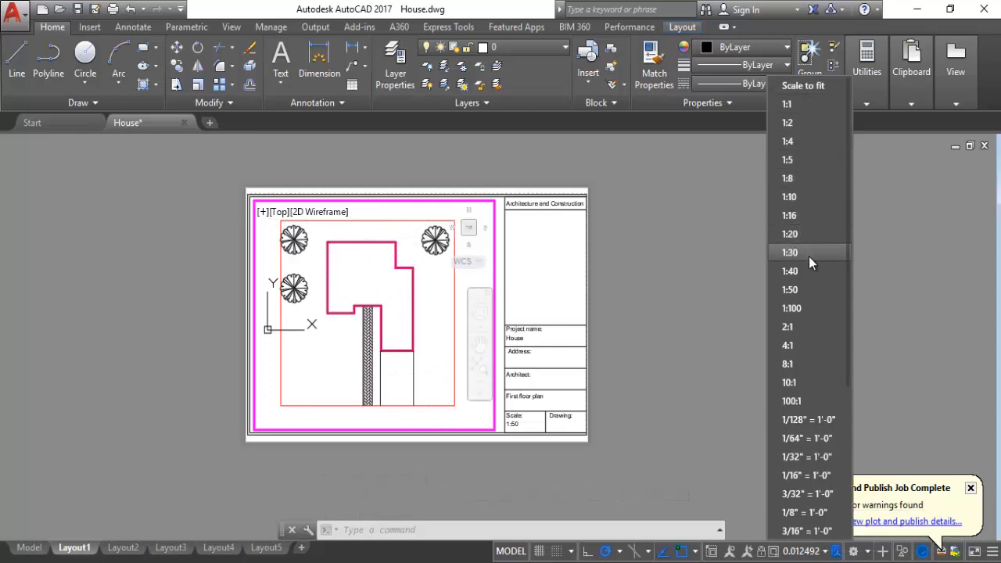
click(807, 290)
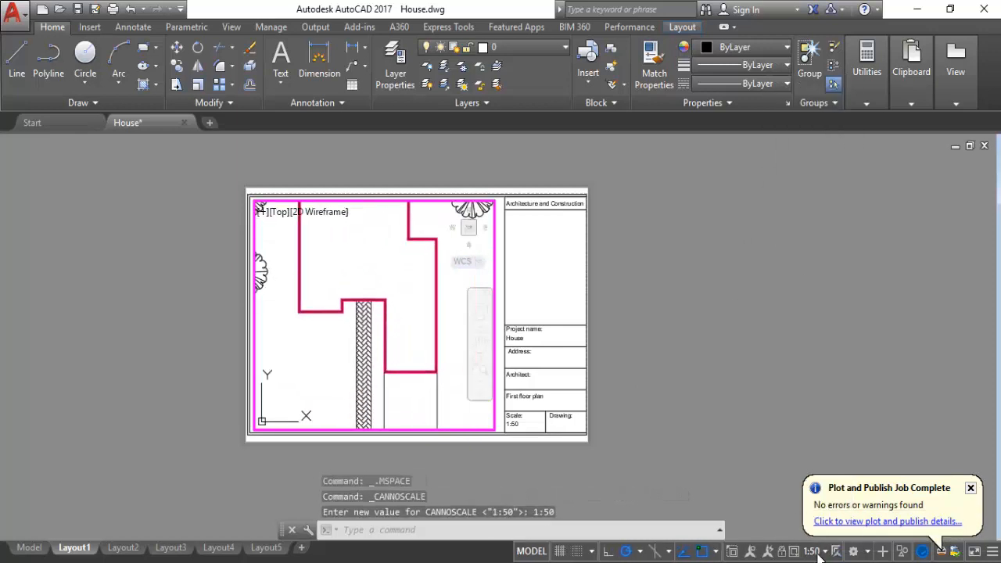
click(813, 552)
click(821, 288)
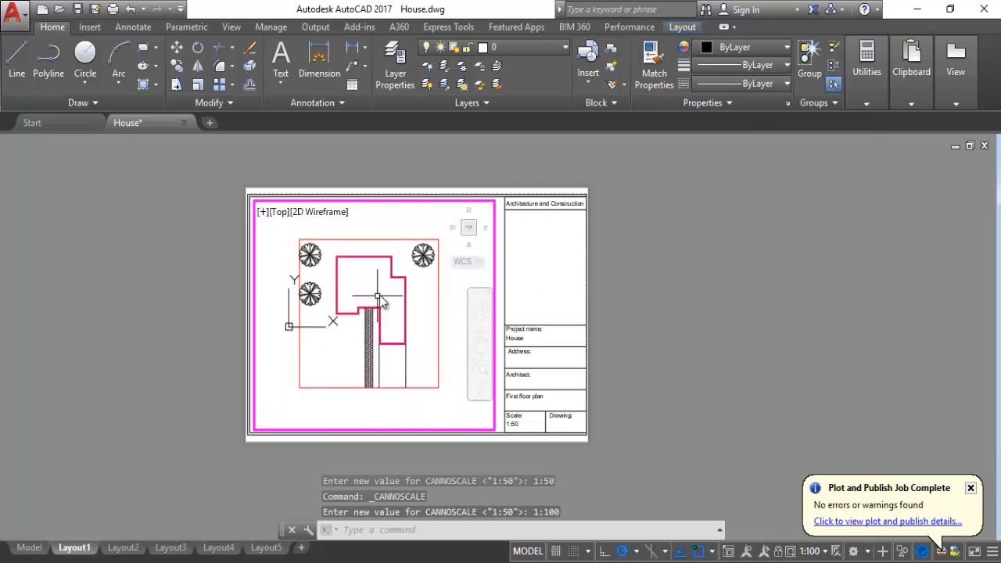
double_click(653, 291)
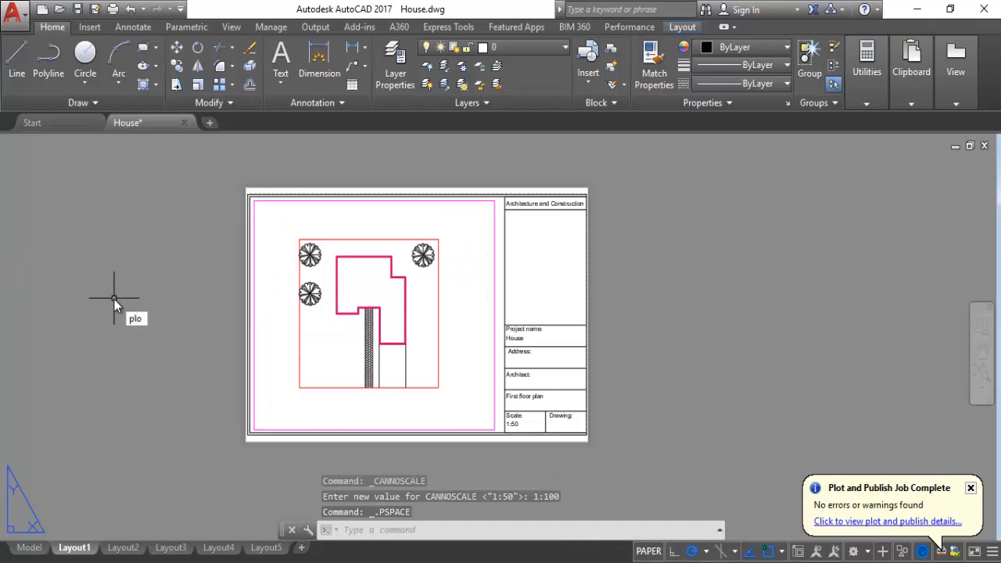
- Preview the site plan's Layout1 plot with the existing plot settings and start plotting it to PDF
key(ctrl+p)
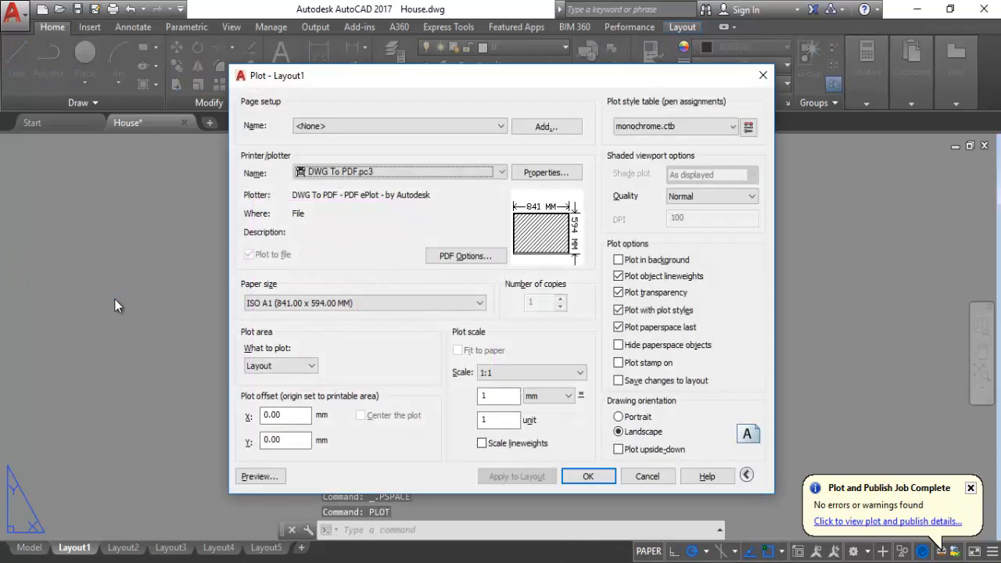
click(256, 481)
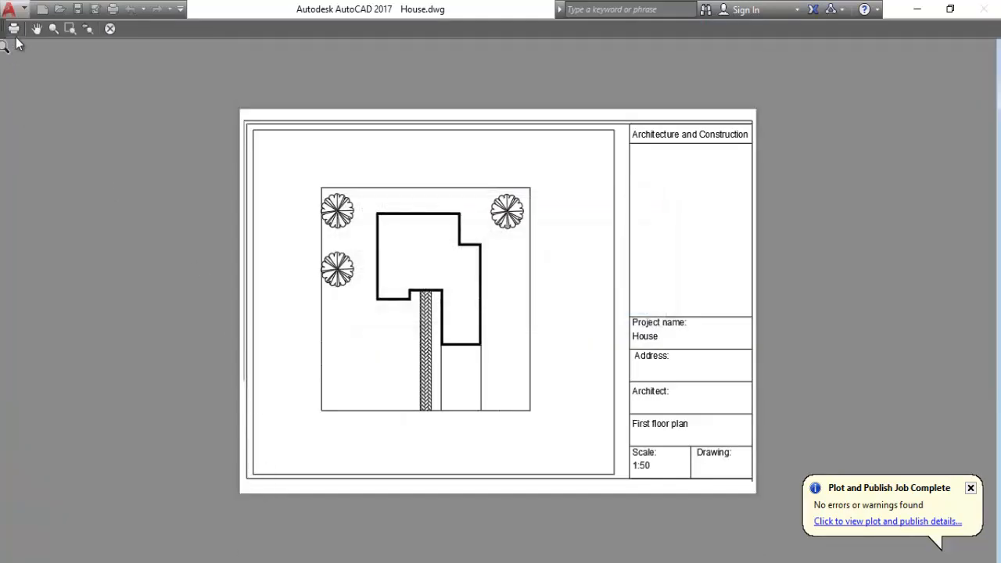
click(12, 30)
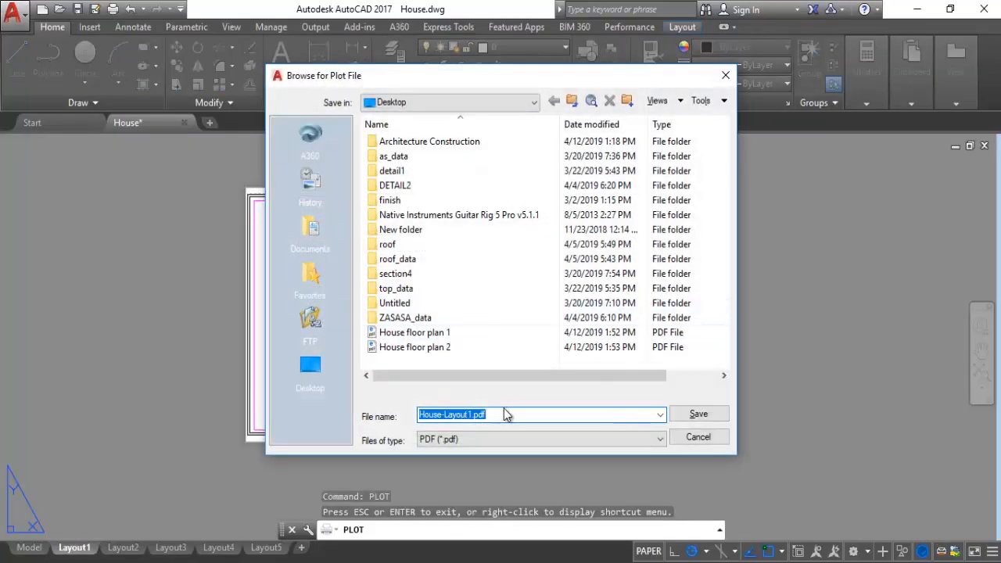
- Save the plotted site plan PDF to the Desktop, replacing the layout part of the House file name with site
click(298, 362)
double_click(483, 414)
click(485, 415)
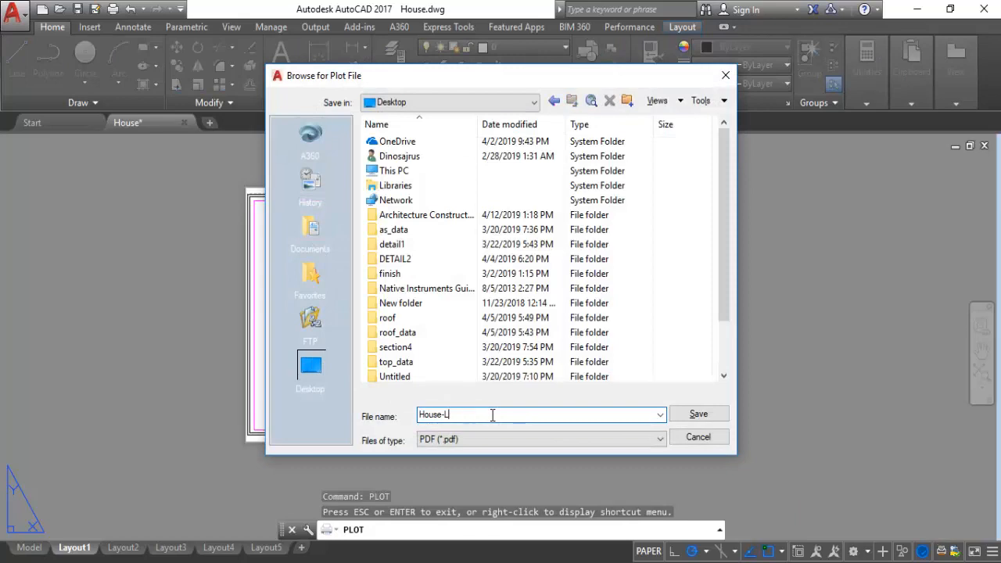
key(BackSpace)
key(BackSpace)
text(site)
click(678, 414)
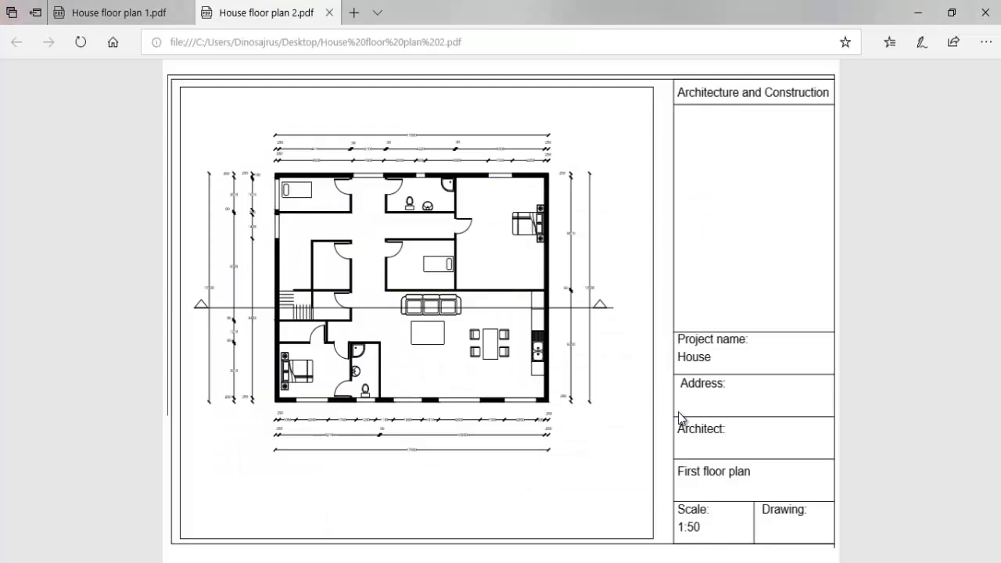